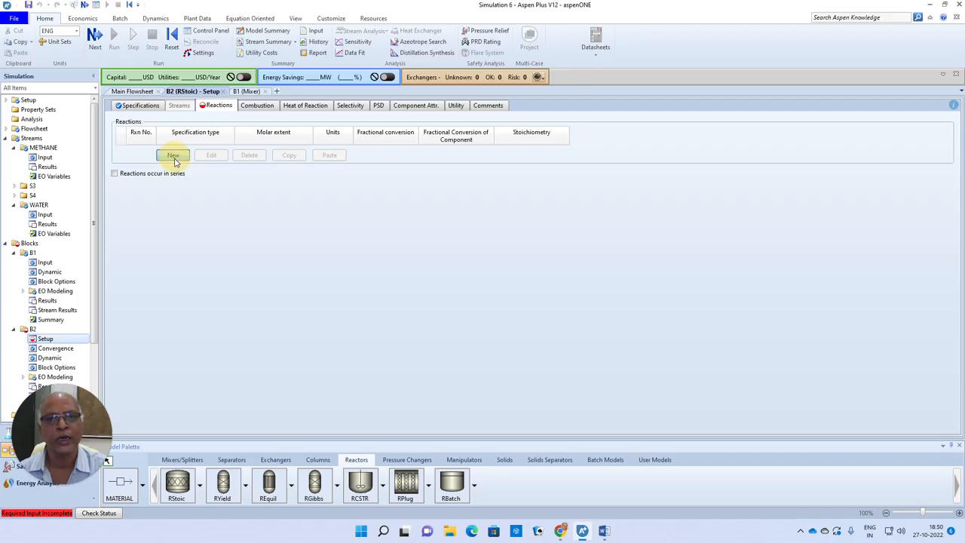
# Step: Create a reaction in the RStoic block with CH4 and H2O as reactants, each with coefficient 1
pyautogui.click(391, 226)
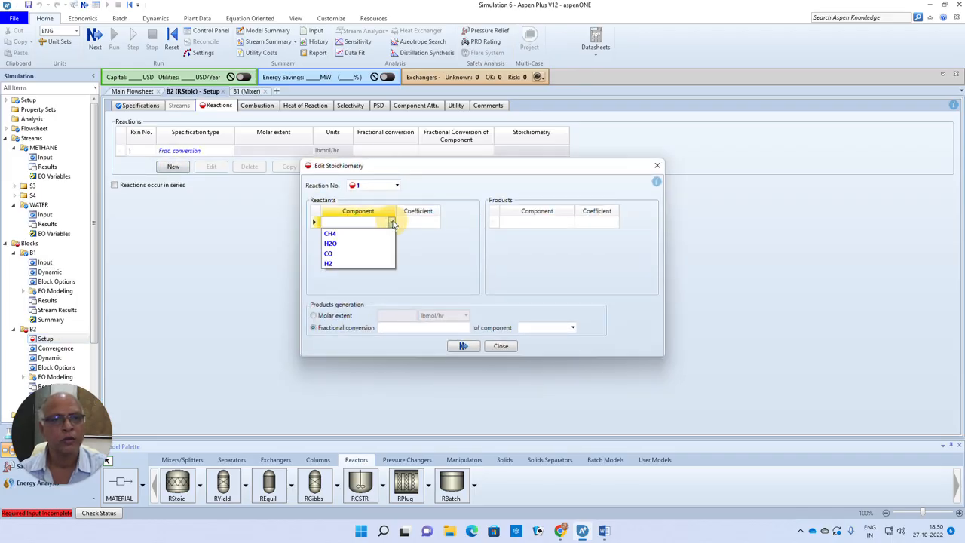
pyautogui.click(331, 230)
pyautogui.click(411, 224)
pyautogui.write('1')
pyautogui.click(392, 236)
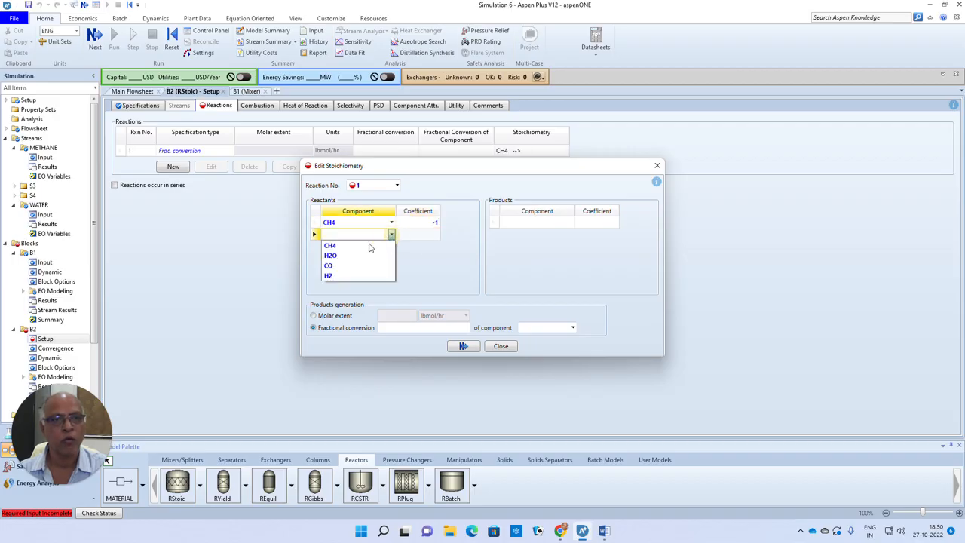
pyautogui.click(346, 258)
pyautogui.click(419, 234)
pyautogui.write('1')
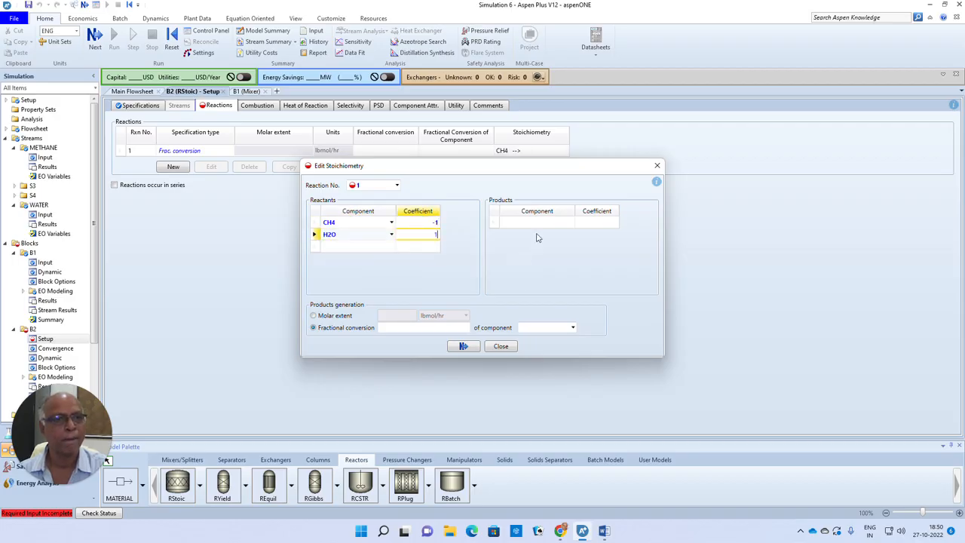
# Step: Add CO and H2 as the products of the reaction, each with coefficient 1
pyautogui.click(550, 222)
pyautogui.click(570, 222)
pyautogui.click(515, 253)
pyautogui.click(596, 222)
pyautogui.write('1')
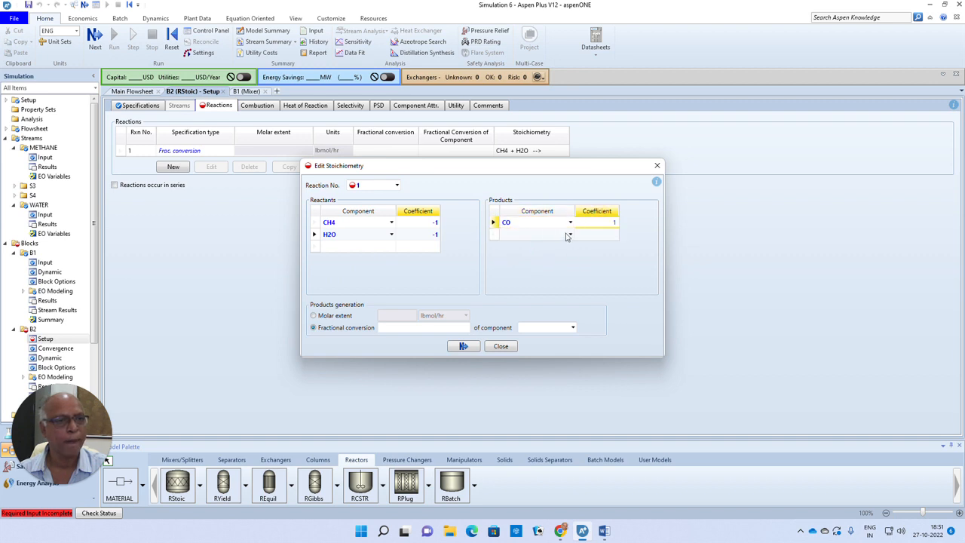
pyautogui.click(570, 234)
pyautogui.click(562, 273)
pyautogui.click(608, 235)
pyautogui.write('1')
pyautogui.click(697, 255)
# Step: Set the reaction's fractional conversion to 0.995 of component CH4 and finish the stoichiometry entry
pyautogui.click(460, 328)
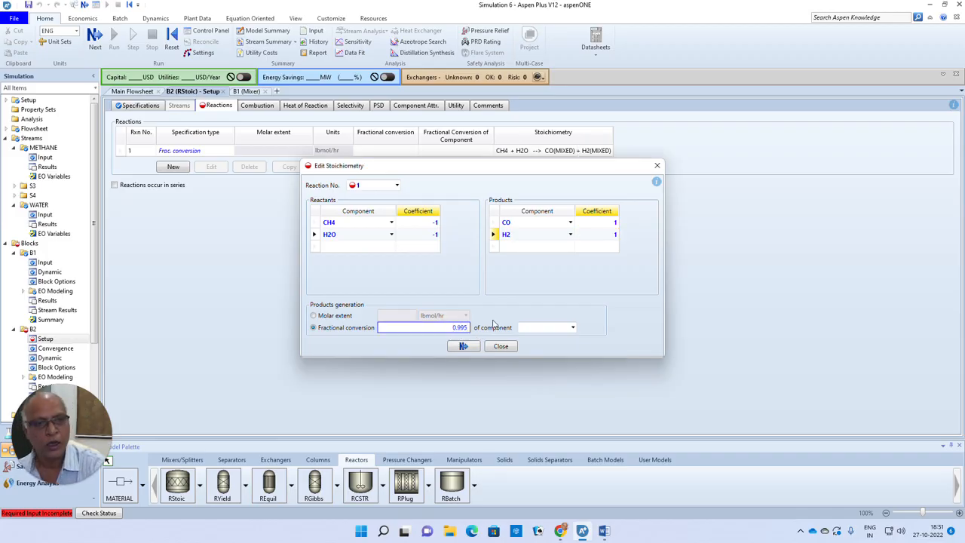
pyautogui.click(573, 329)
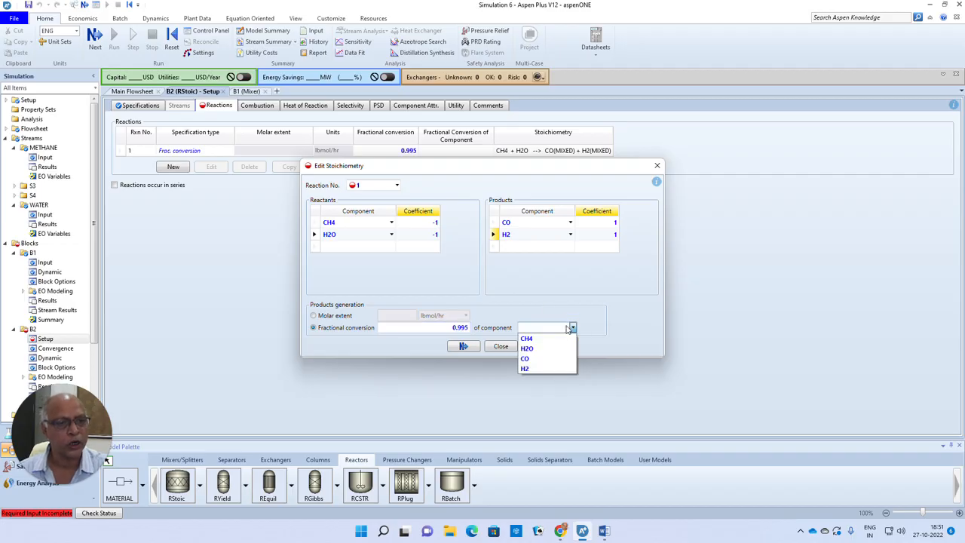
pyautogui.click(526, 338)
pyautogui.click(711, 313)
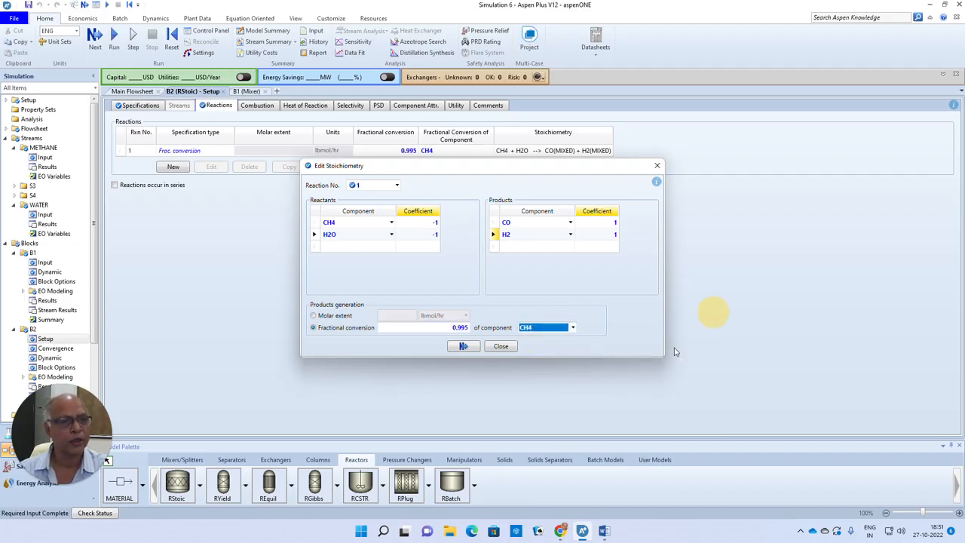
pyautogui.click(462, 346)
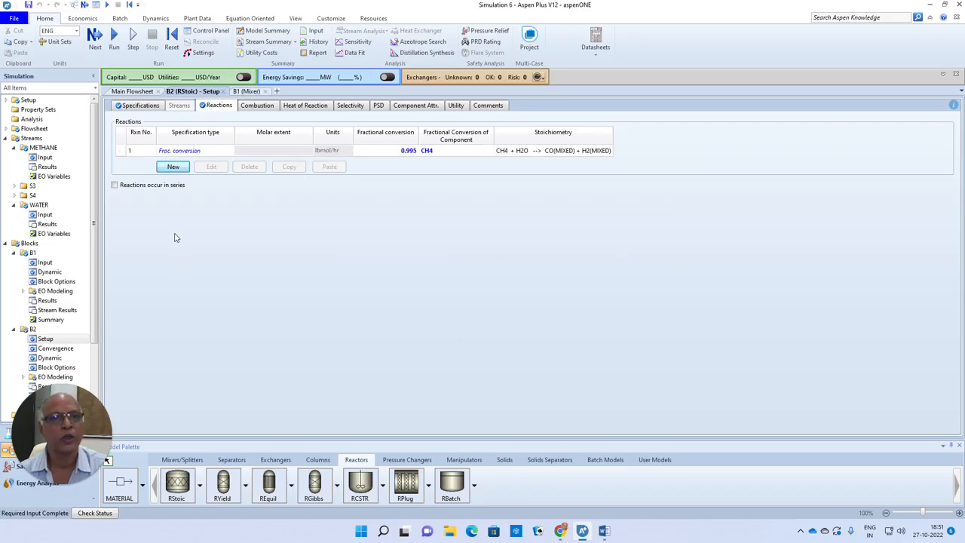
# Step: Run the simulation and check the reaction equation in the Word problem statement
pyautogui.click(96, 36)
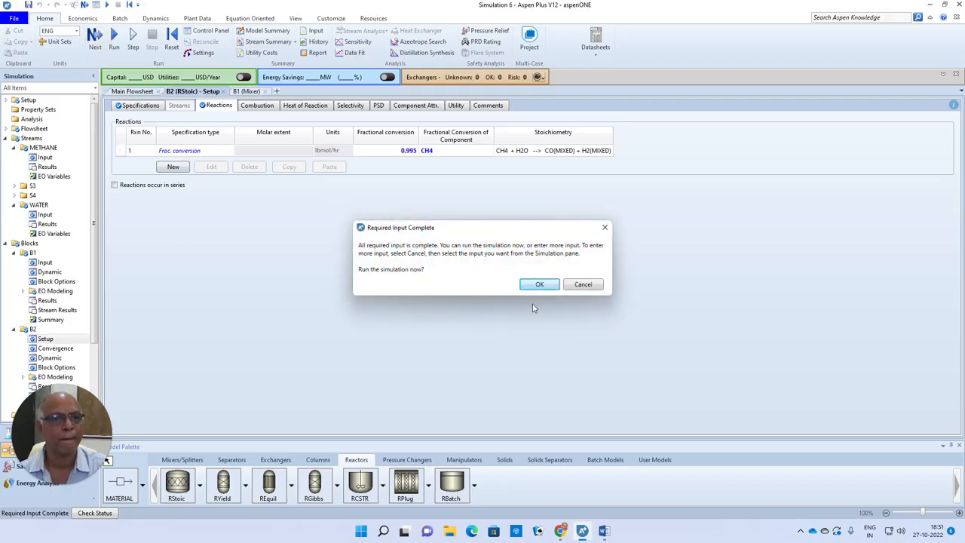
pyautogui.click(539, 285)
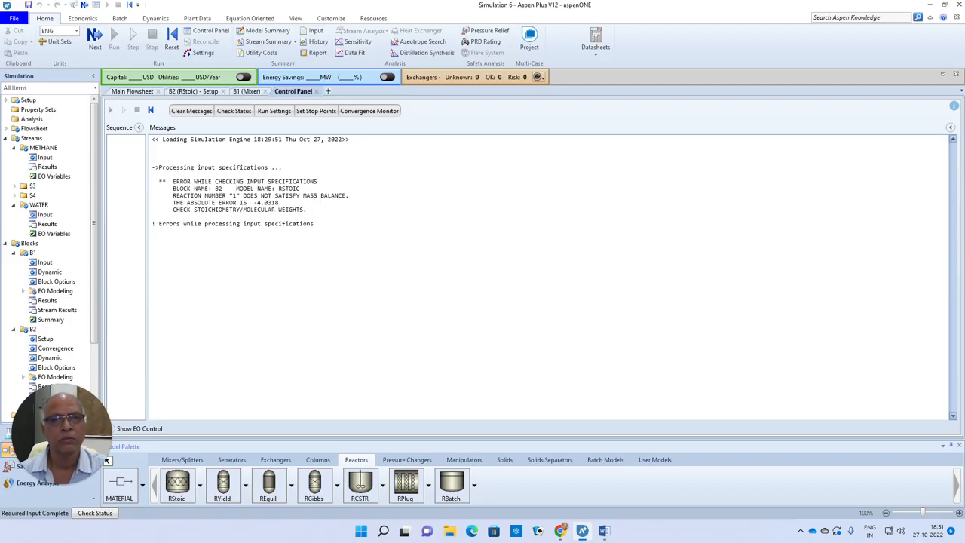
pyautogui.click(605, 530)
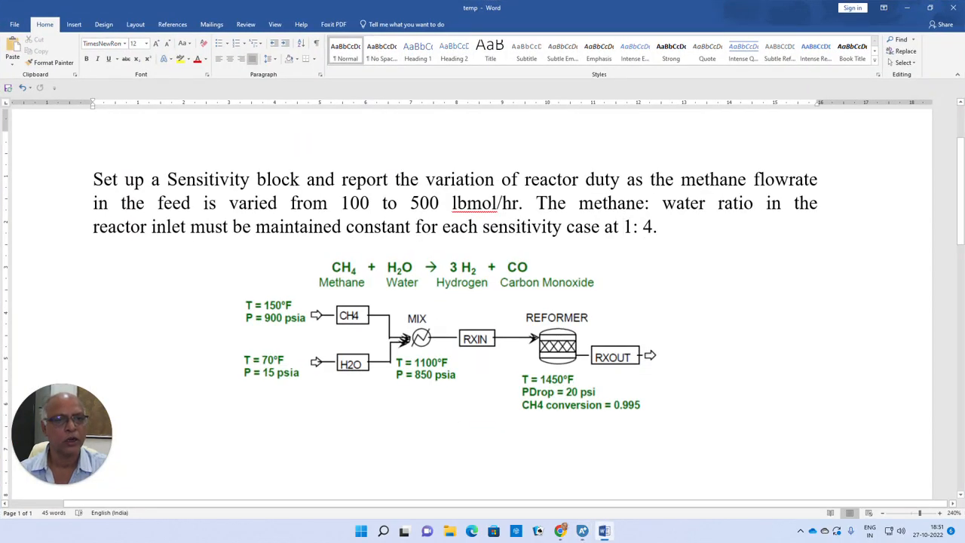
# Step: Switch back to Aspen Plus and set the H2 product coefficient to 3 in reaction 1 of the RStoic block
pyautogui.click(581, 530)
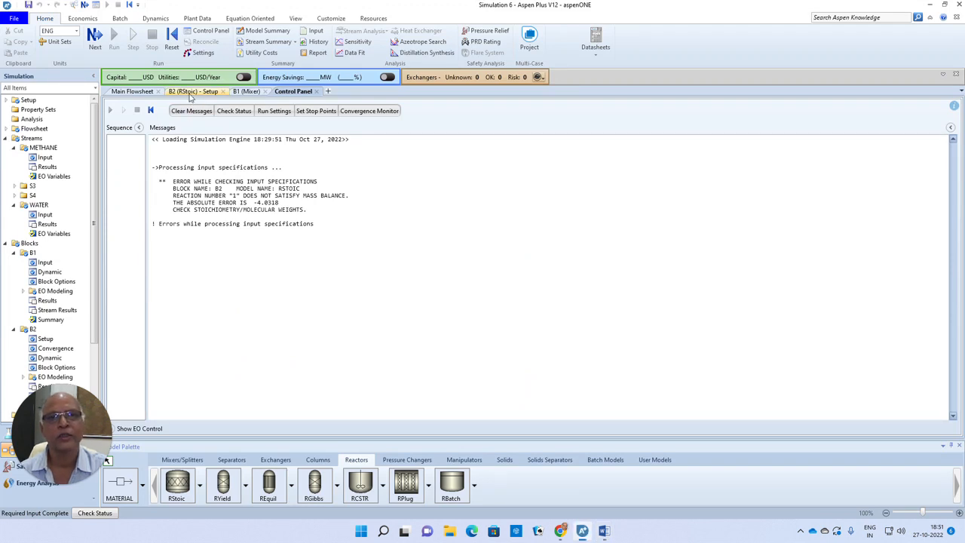
pyautogui.click(193, 91)
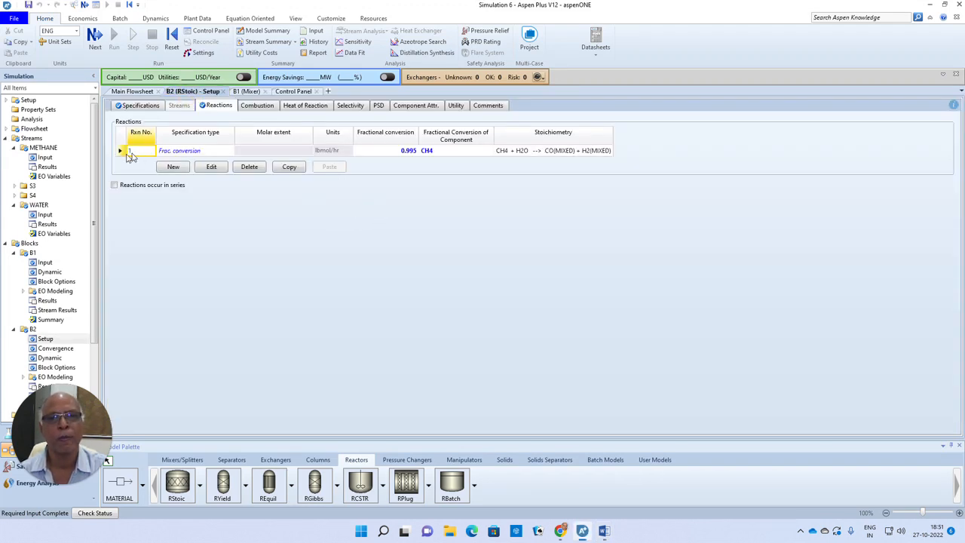
pyautogui.click(141, 106)
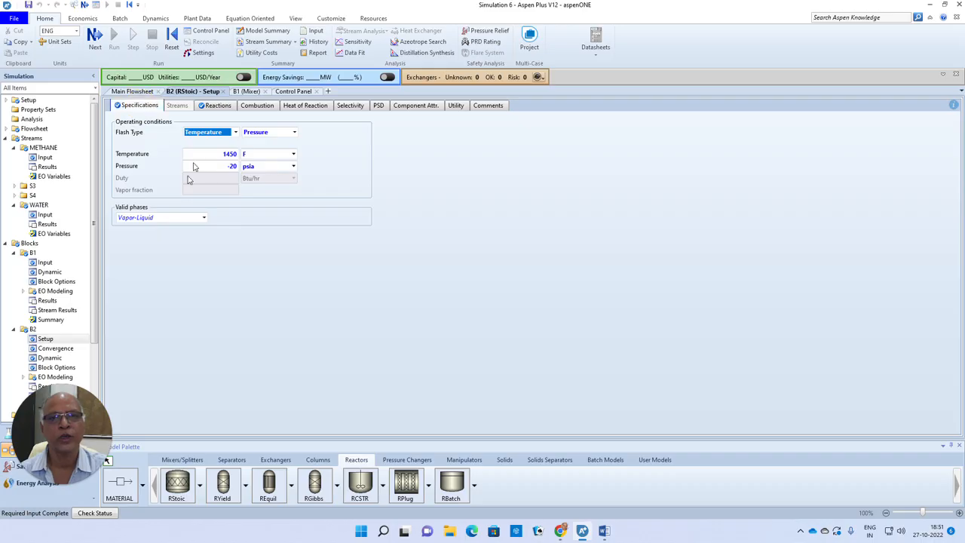
pyautogui.click(214, 106)
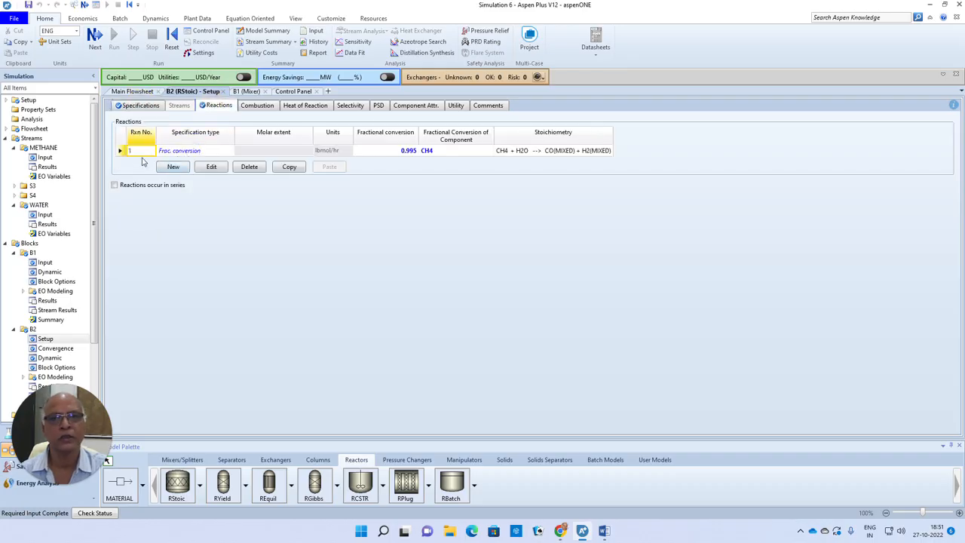
pyautogui.click(119, 150)
pyautogui.click(211, 167)
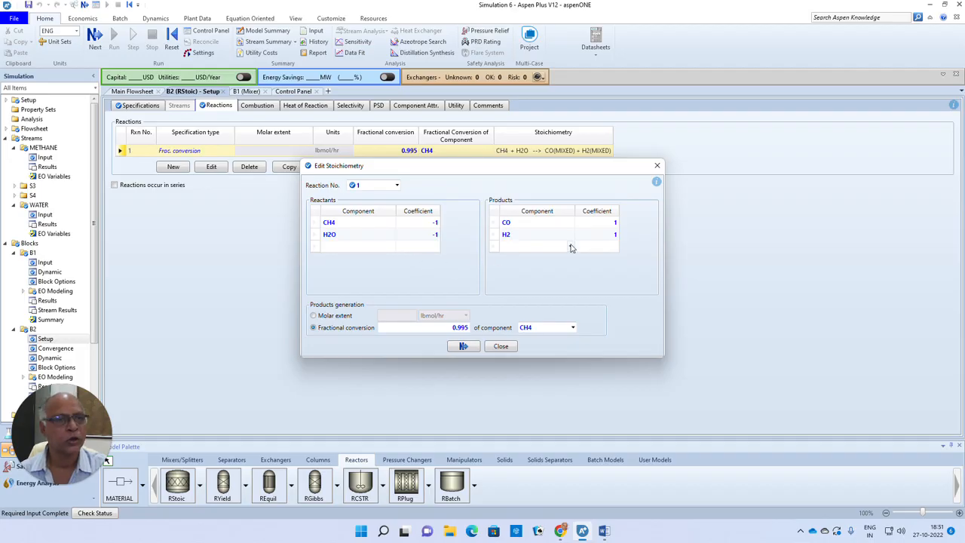
pyautogui.click(610, 234)
pyautogui.write('3')
pyautogui.click(463, 346)
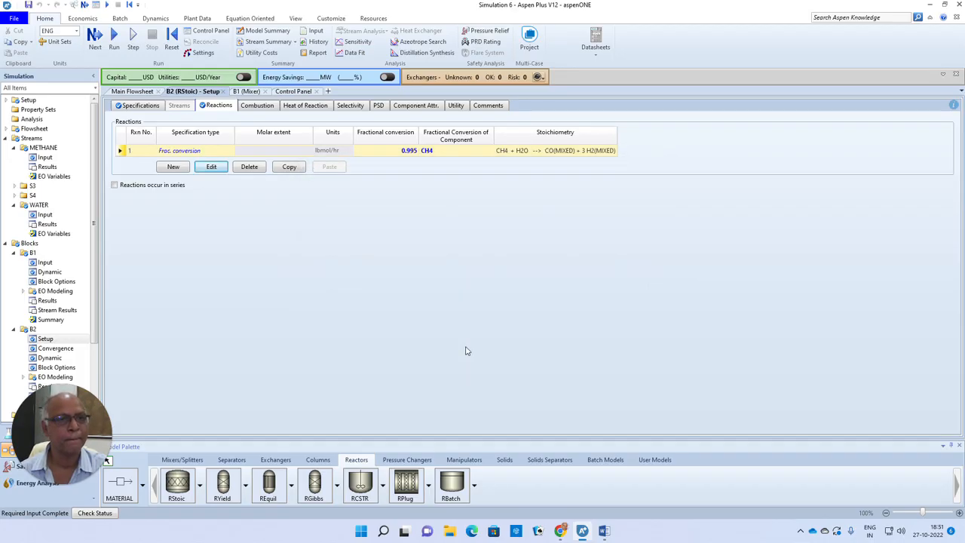
# Step: Reinitialize the whole simulation, run it again and view the run messages
pyautogui.click(171, 38)
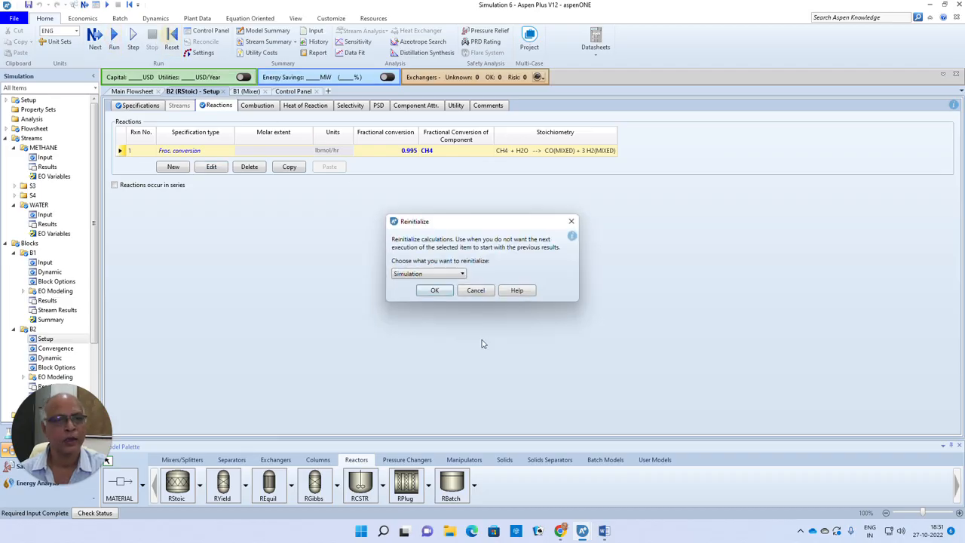
pyautogui.click(434, 290)
pyautogui.click(550, 276)
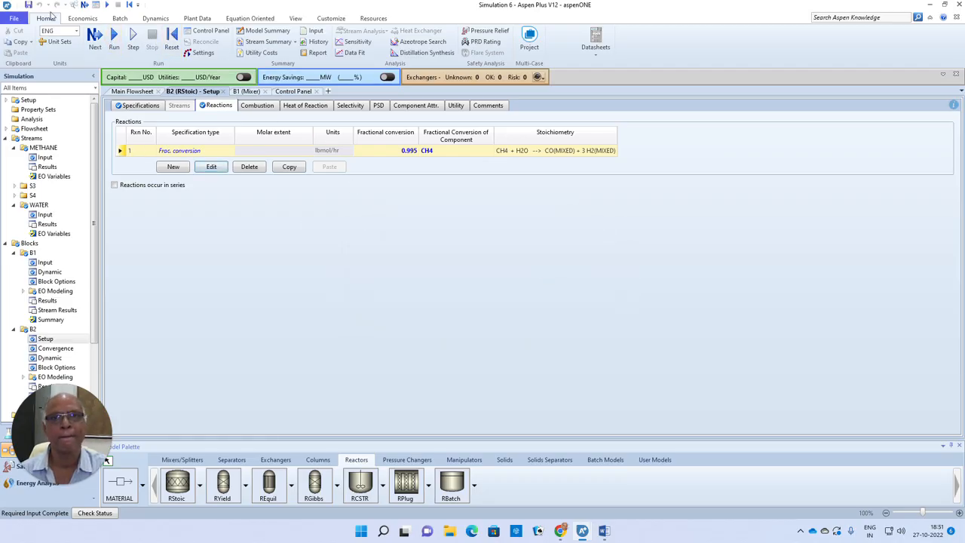
pyautogui.click(94, 37)
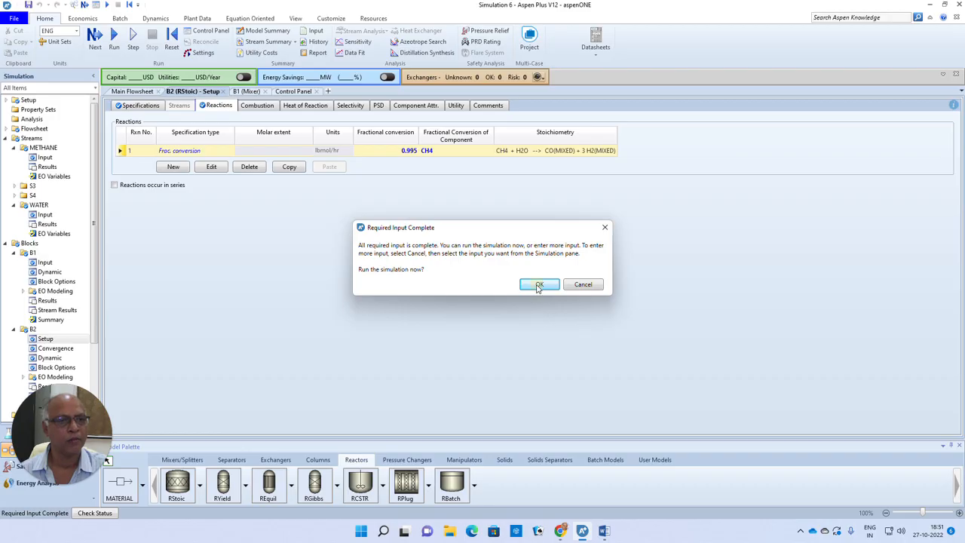
pyautogui.click(538, 285)
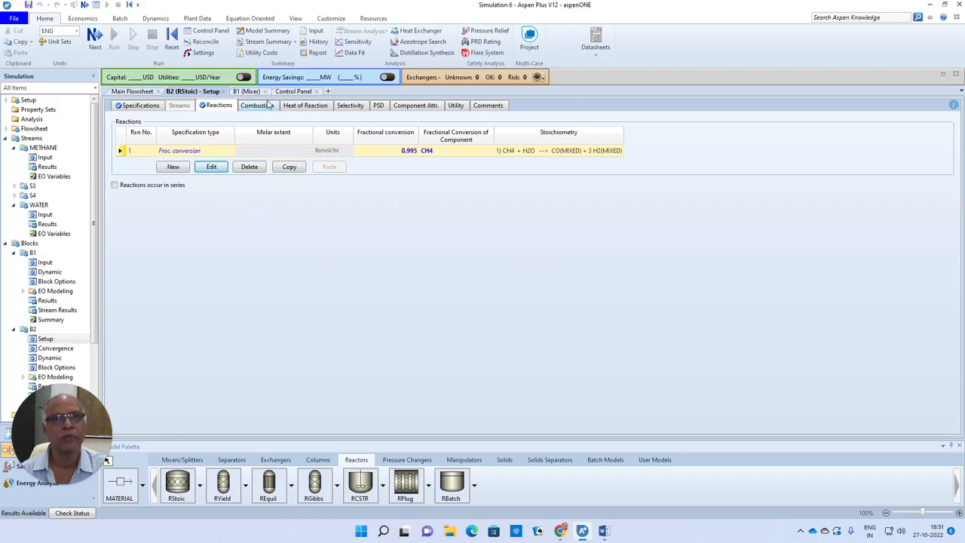
pyautogui.click(293, 91)
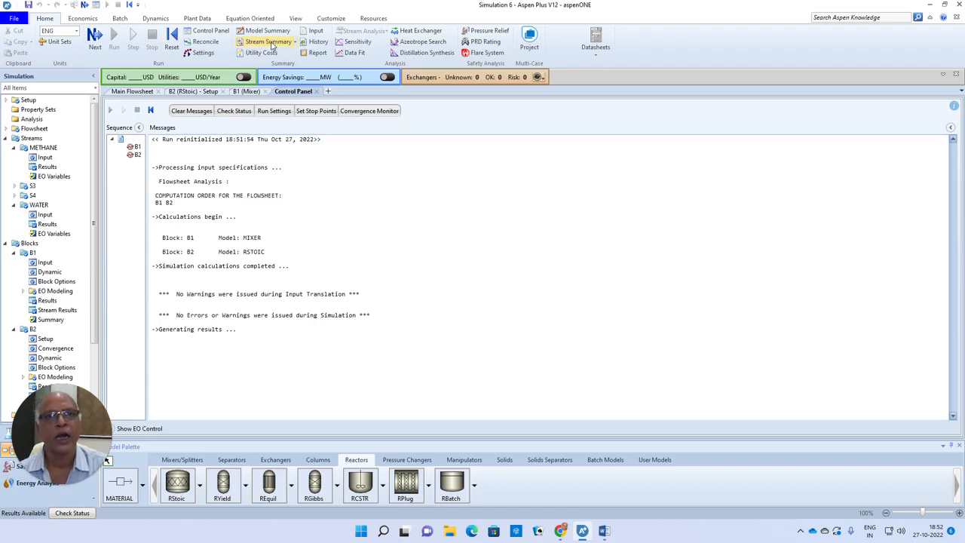
# Step: Create a Calculator block named C-1 under the flowsheeting options
pyautogui.click(132, 92)
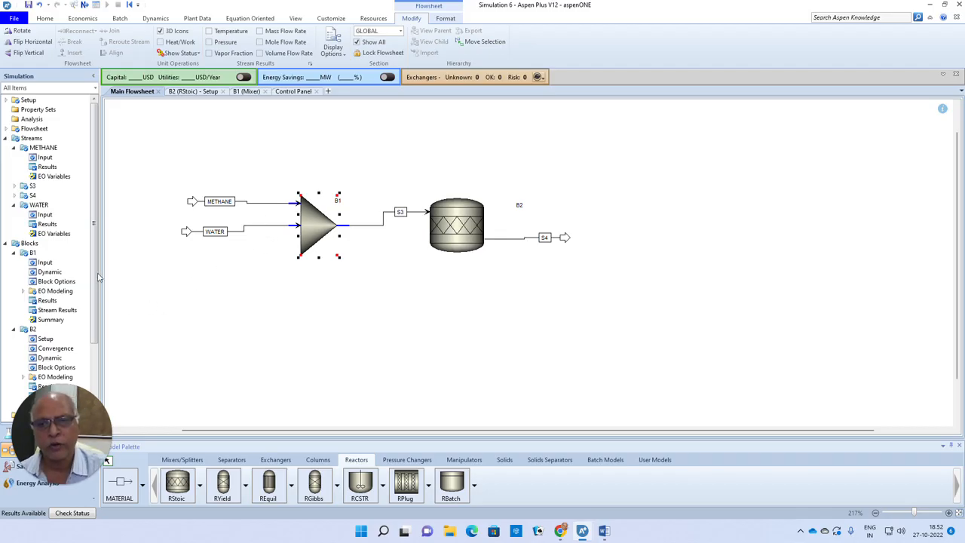
pyautogui.moveTo(94, 265); pyautogui.dragTo(101, 332)
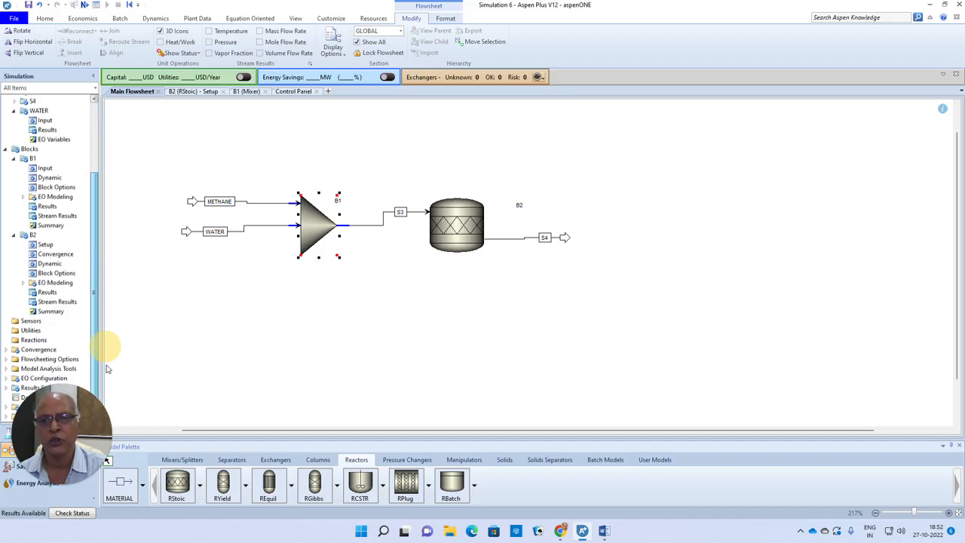
pyautogui.click(6, 360)
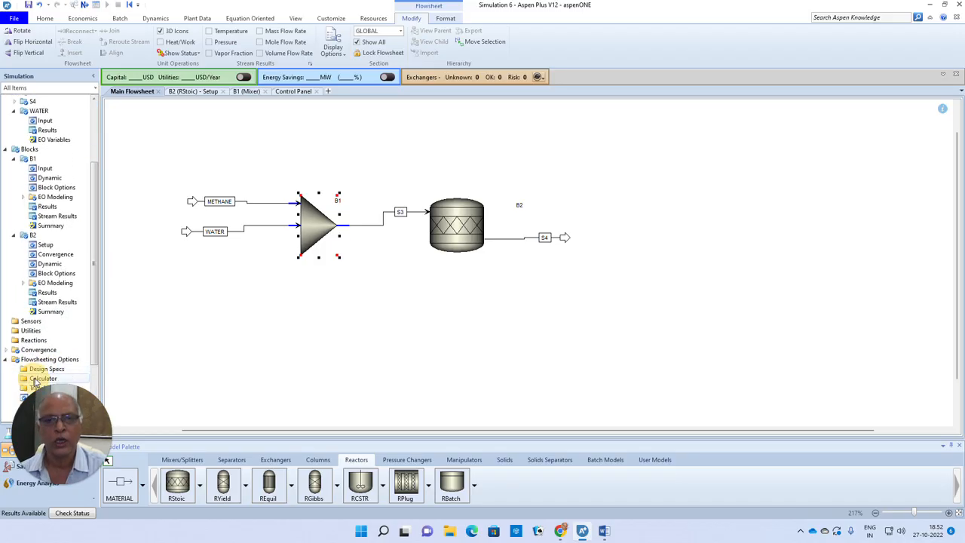
pyautogui.click(34, 379)
pyautogui.click(135, 117)
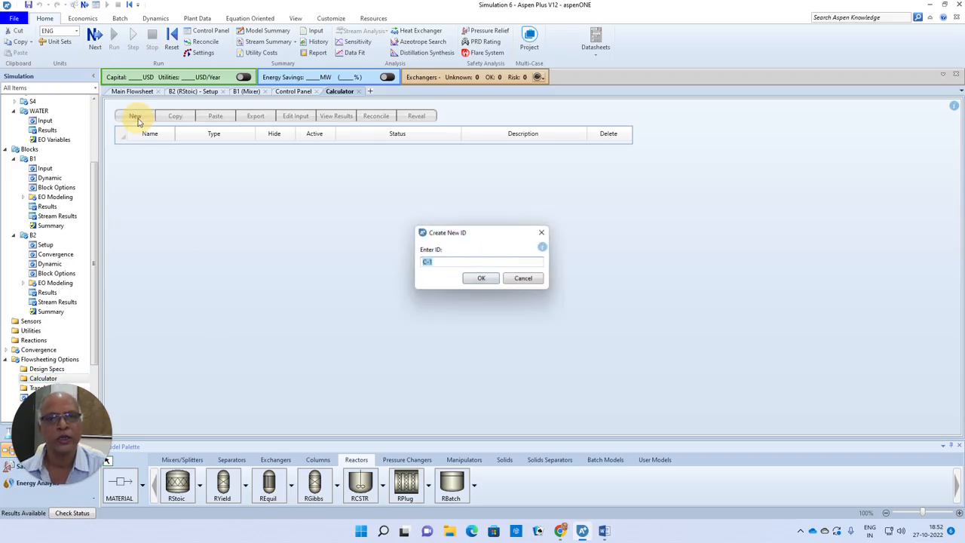
pyautogui.click(480, 278)
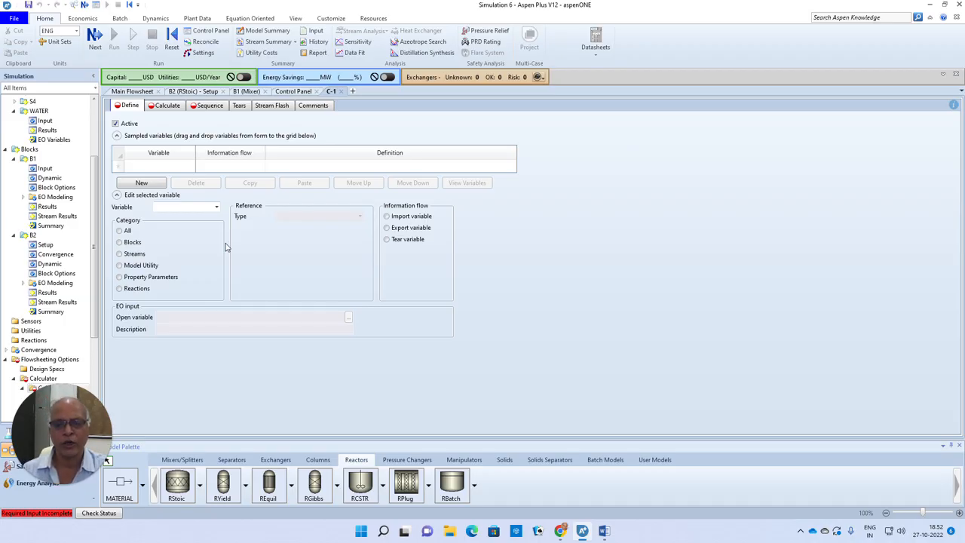
# Step: Add a sampled variable named MF to calculator C-1 and make it an import variable
pyautogui.click(160, 167)
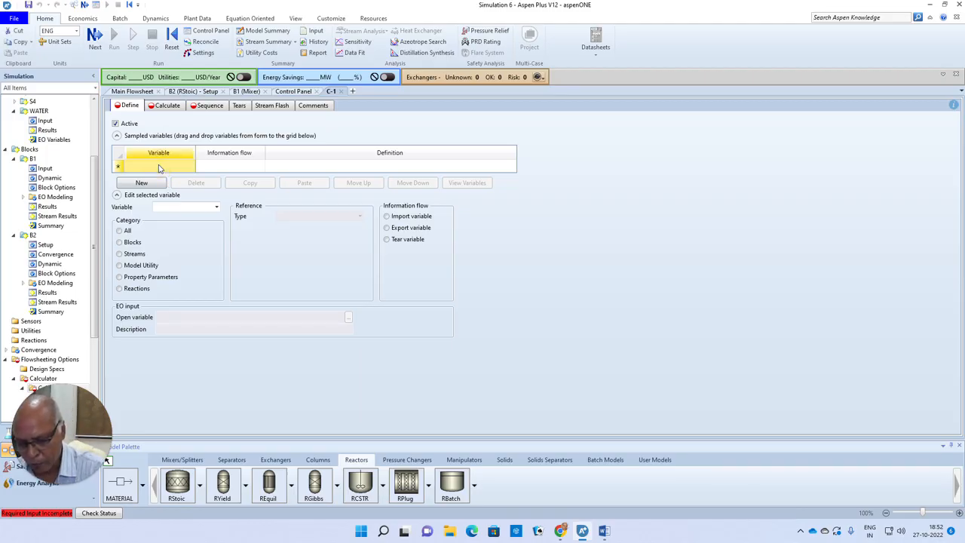
pyautogui.write('MF')
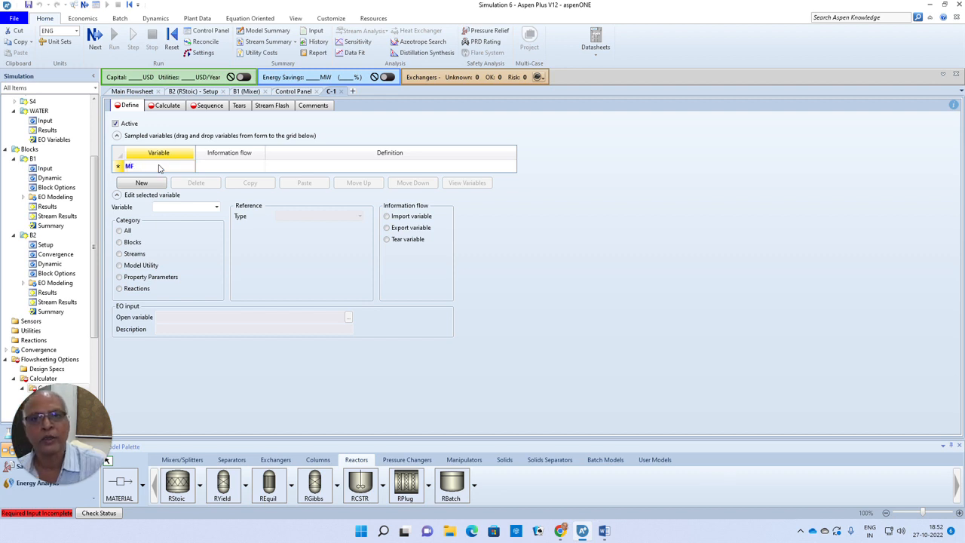
pyautogui.click(120, 167)
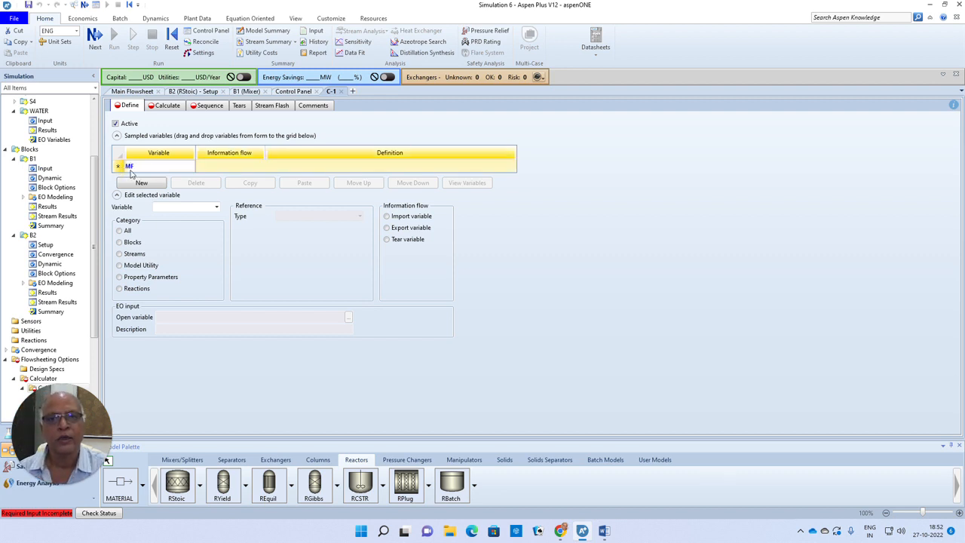
pyautogui.click(387, 229)
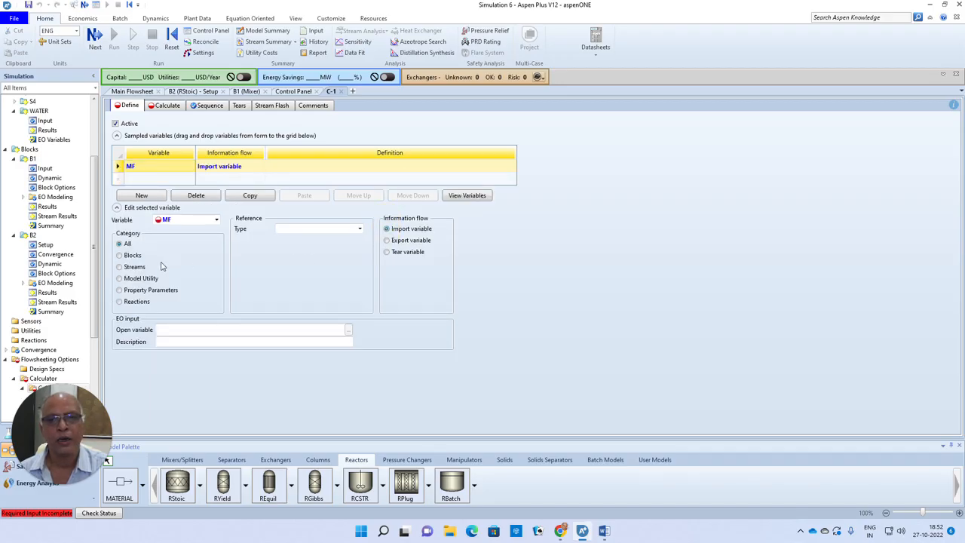
# Step: Define MF as a stream variable for the mole flow of component CH4 in stream METHANE
pyautogui.click(119, 267)
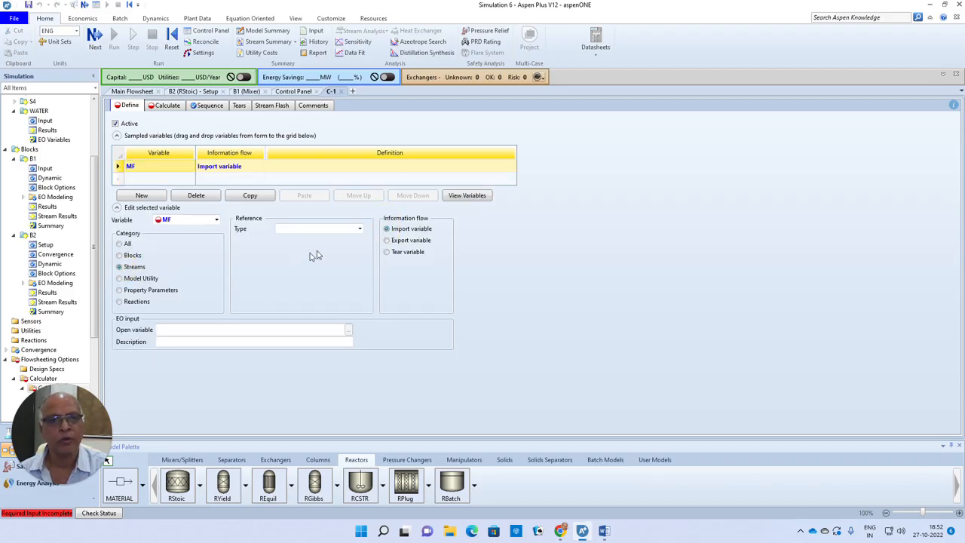
pyautogui.click(360, 228)
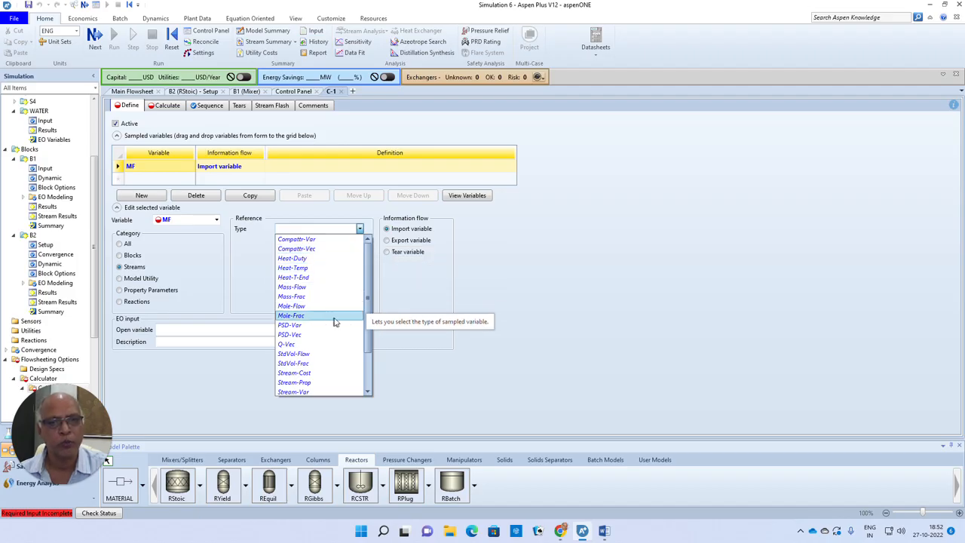
pyautogui.click(309, 306)
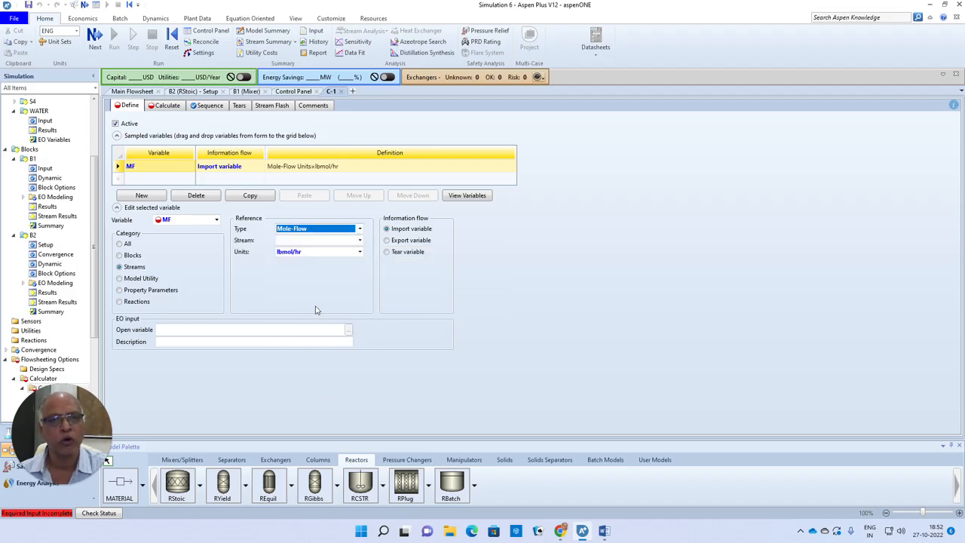
pyautogui.click(359, 240)
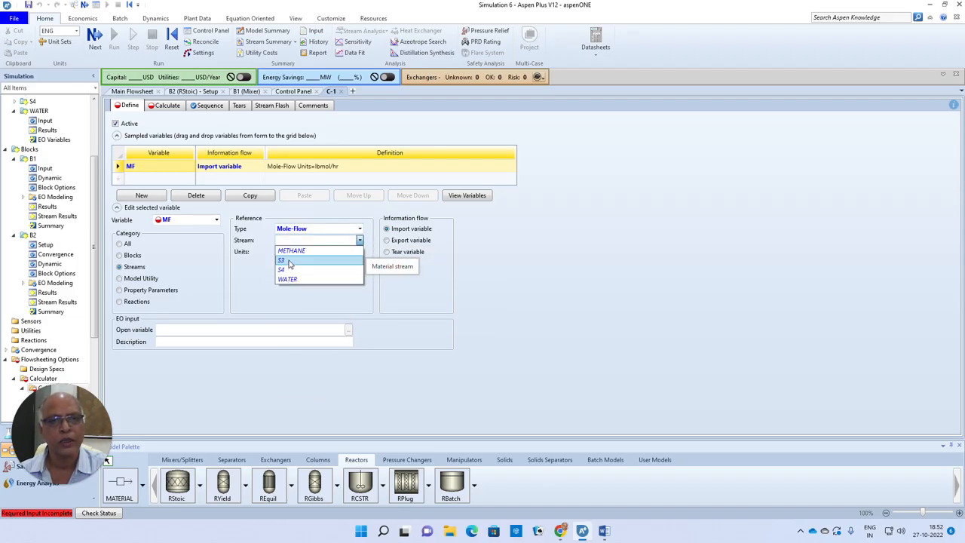
pyautogui.click(324, 250)
pyautogui.click(359, 266)
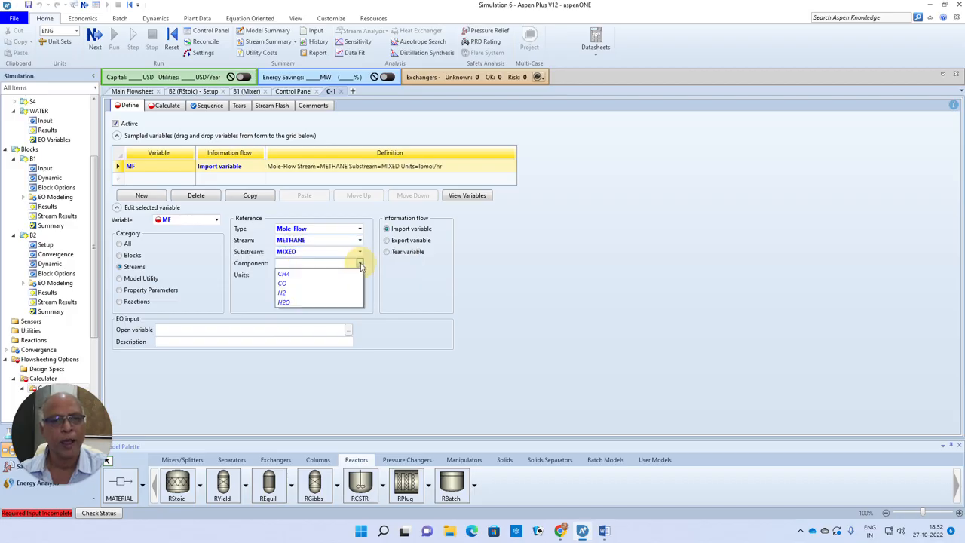
pyautogui.click(286, 277)
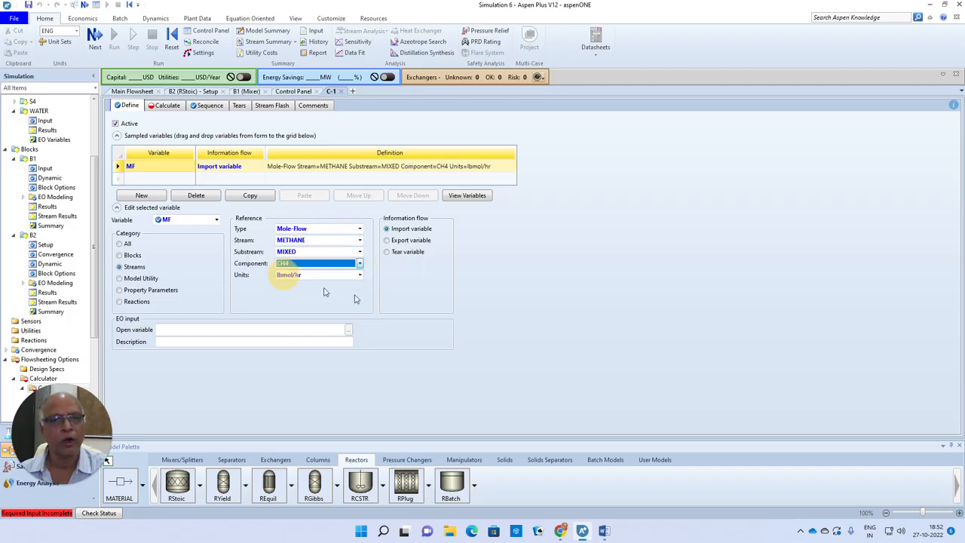
pyautogui.click(494, 287)
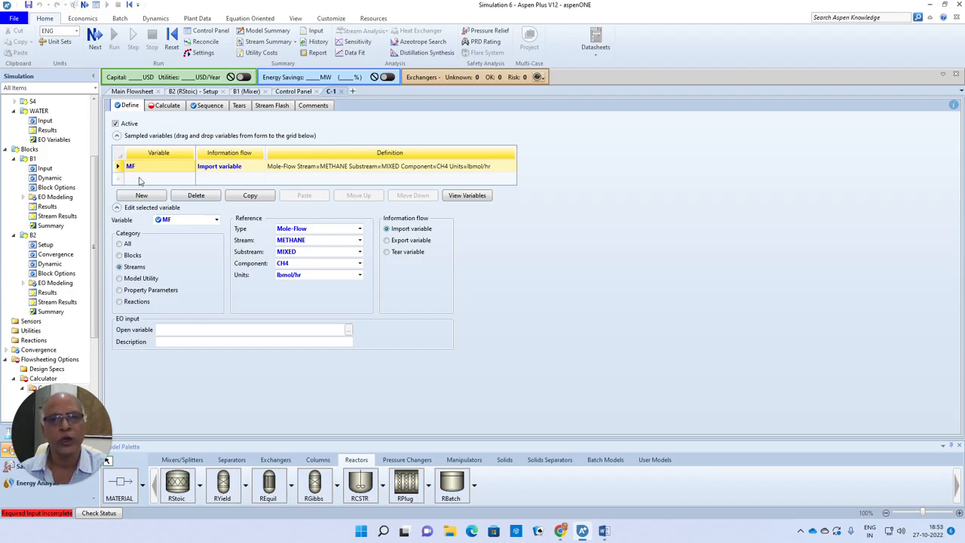
# Step: Add a second sampled variable named WF to the calculator and make it an export variable
pyautogui.click(141, 180)
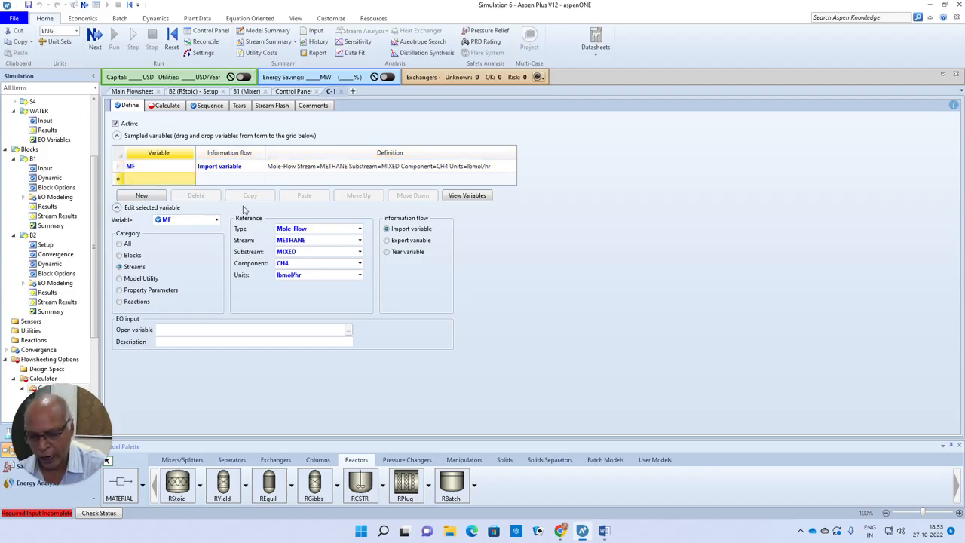
pyautogui.press('F2')
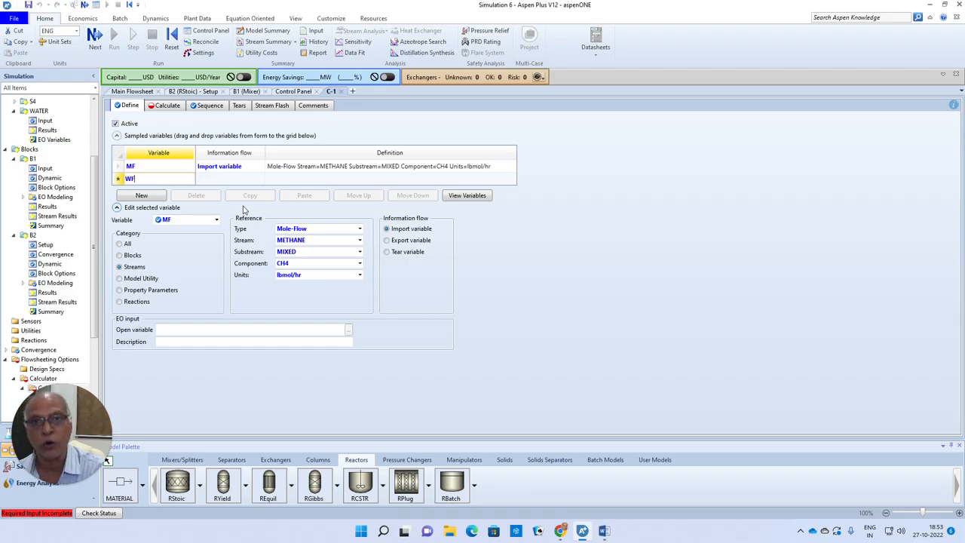
pyautogui.press('Return')
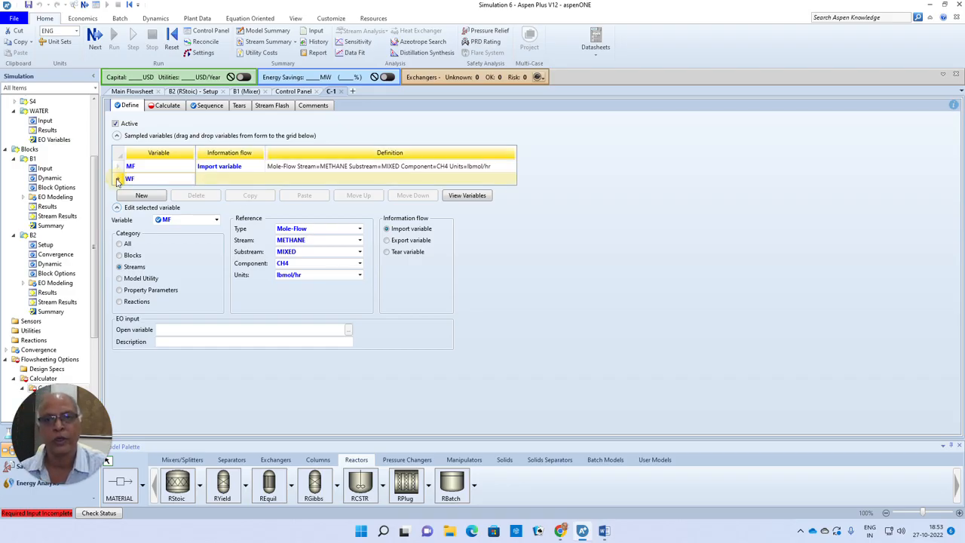
pyautogui.click(387, 240)
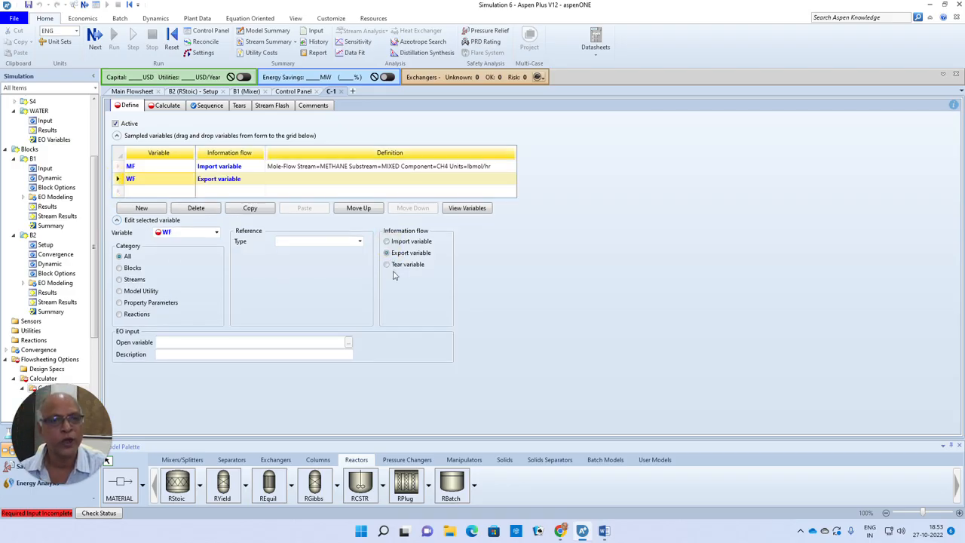
# Step: Define WF as the mole flow of component H2O in stream WATER and check the calculator link on the main flowsheet
pyautogui.click(120, 279)
pyautogui.click(339, 241)
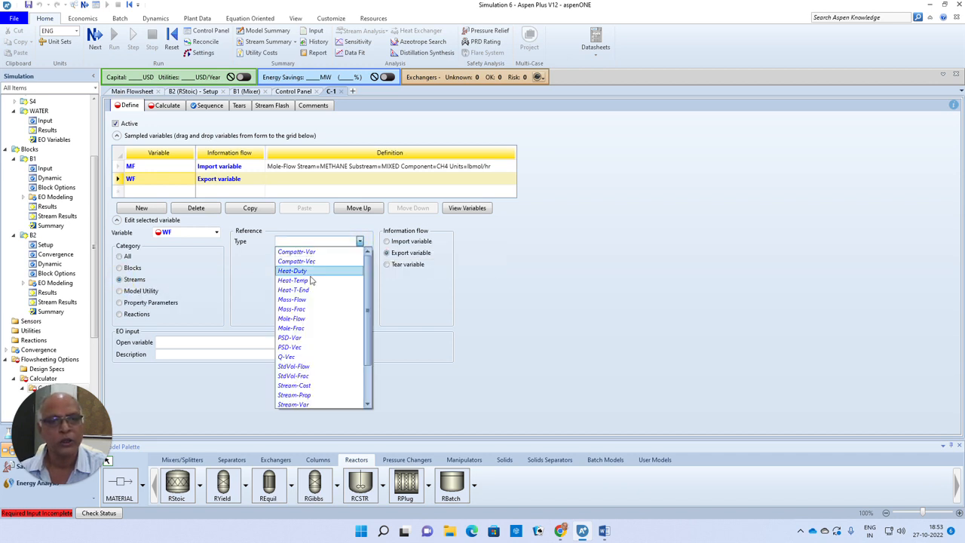
pyautogui.click(314, 319)
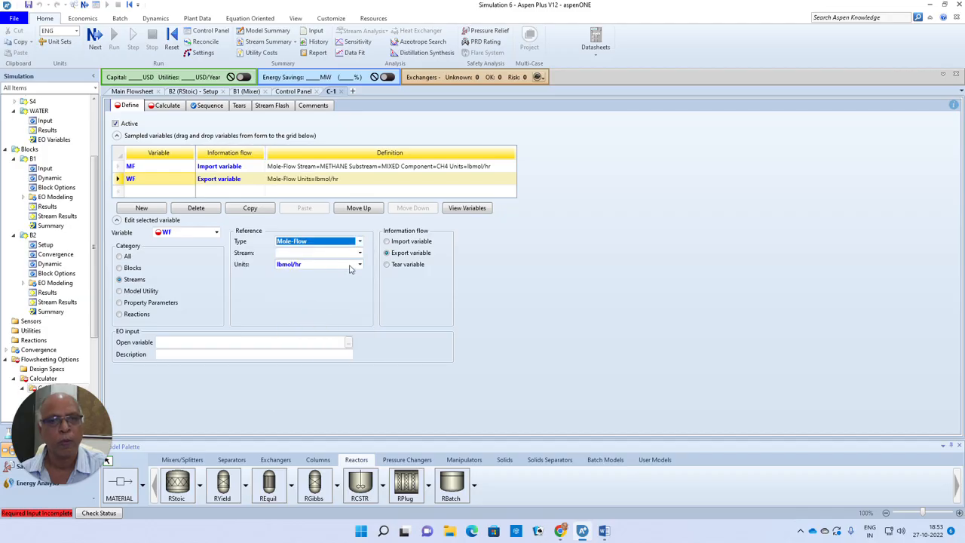
pyautogui.click(359, 252)
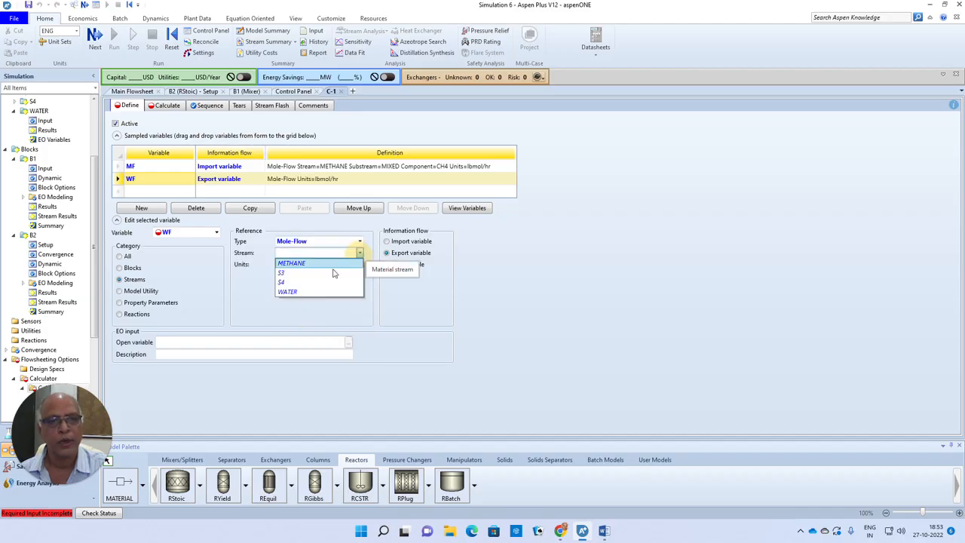
pyautogui.click(294, 293)
pyautogui.click(359, 276)
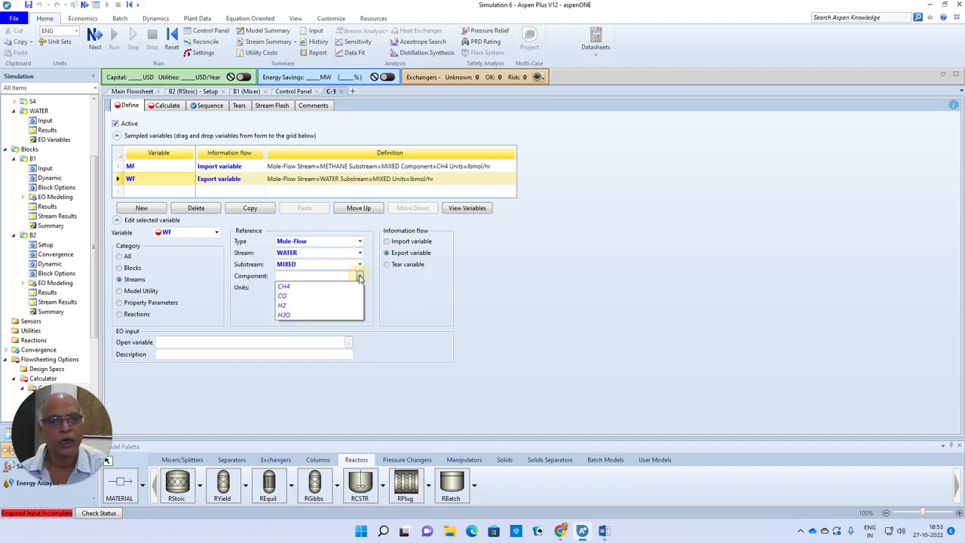
pyautogui.click(294, 315)
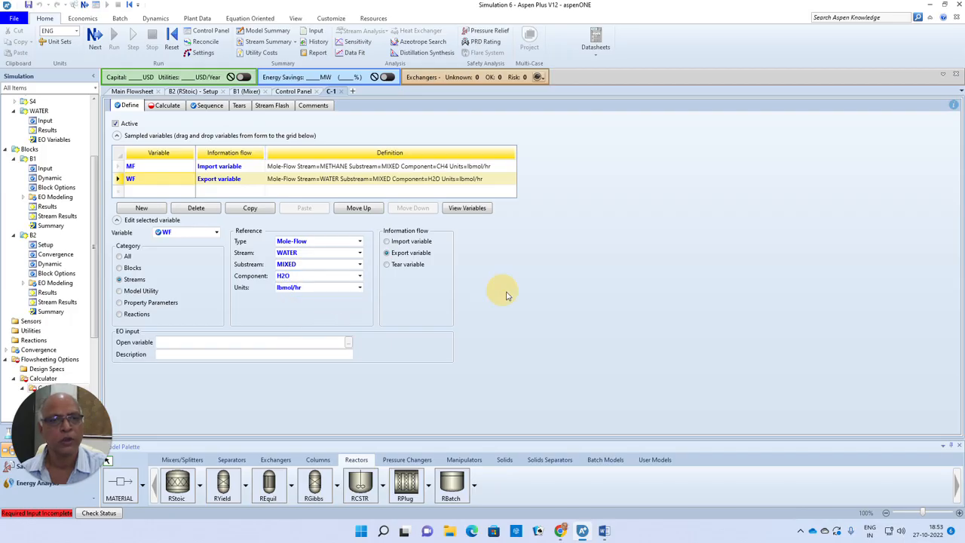
pyautogui.click(133, 91)
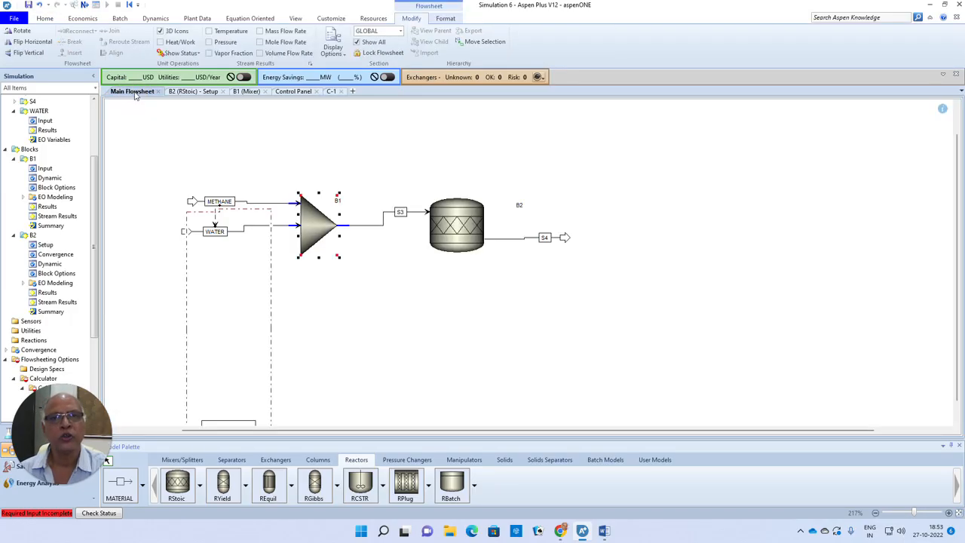
pyautogui.click(332, 91)
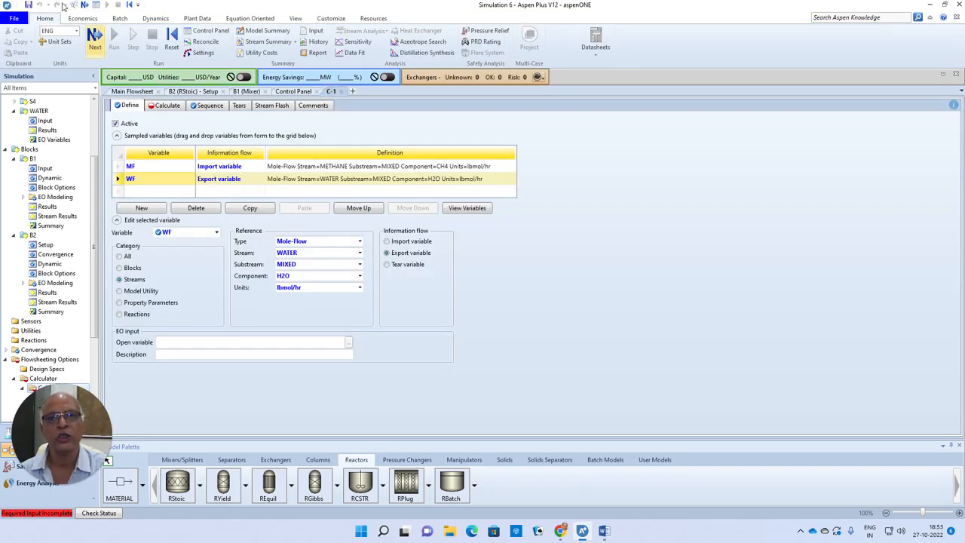
# Step: Enter the Fortran statement WF = 4 * MF as the calculation of calculator C-1
pyautogui.click(95, 36)
pyautogui.click(155, 166)
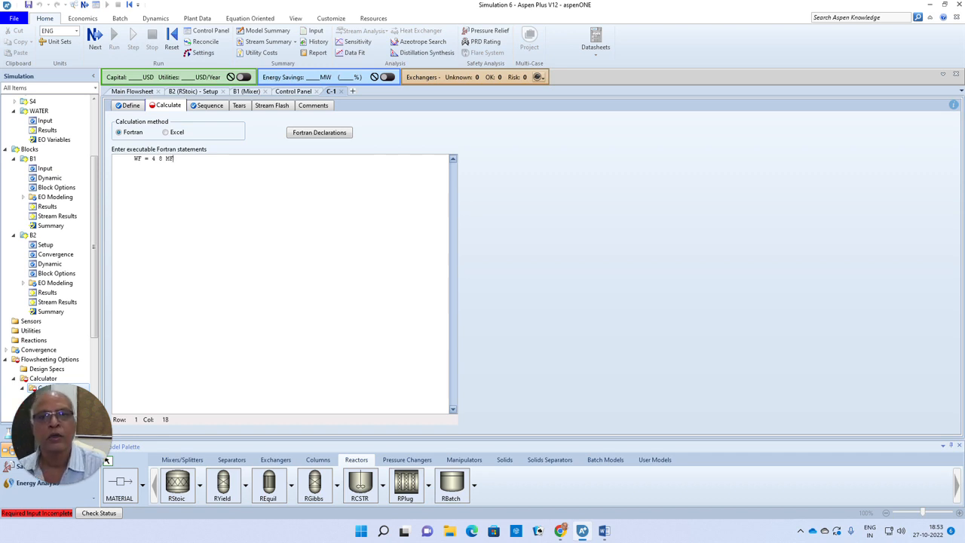
pyautogui.press('Left')
pyautogui.press('Left')
pyautogui.press('Left')
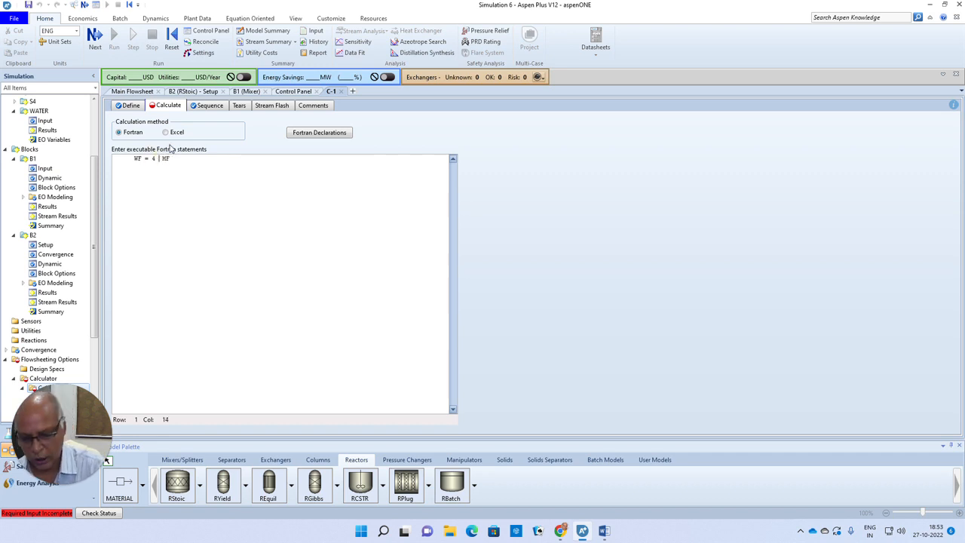
pyautogui.press('End')
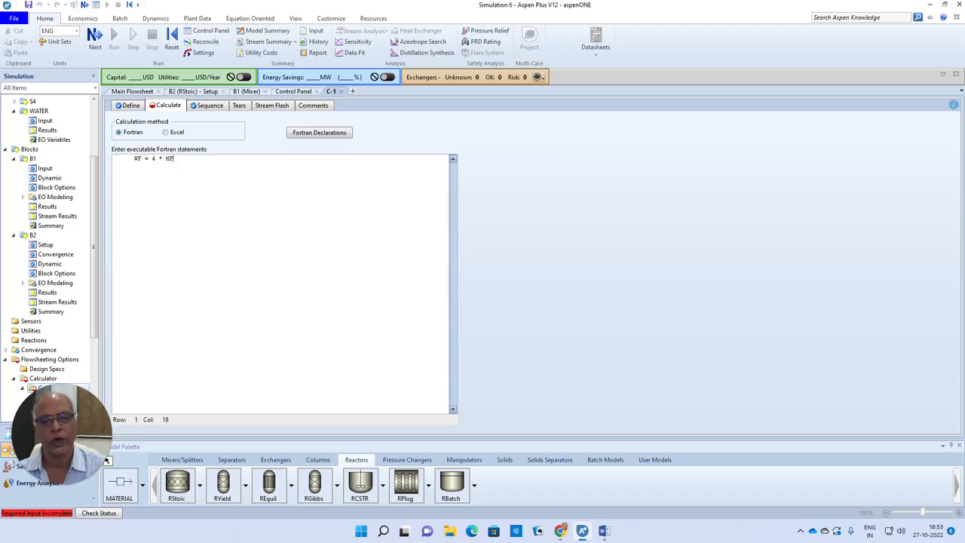
pyautogui.click(412, 141)
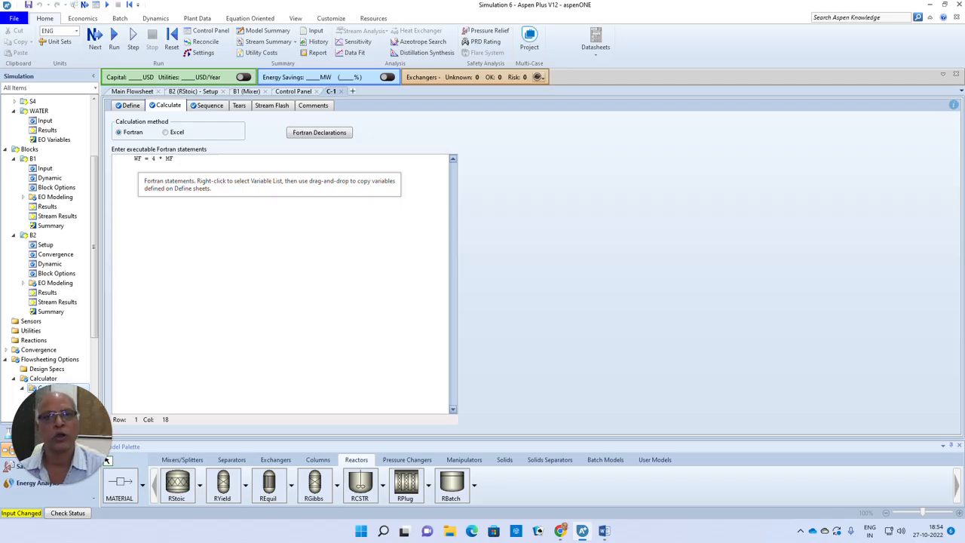
pyautogui.click(229, 229)
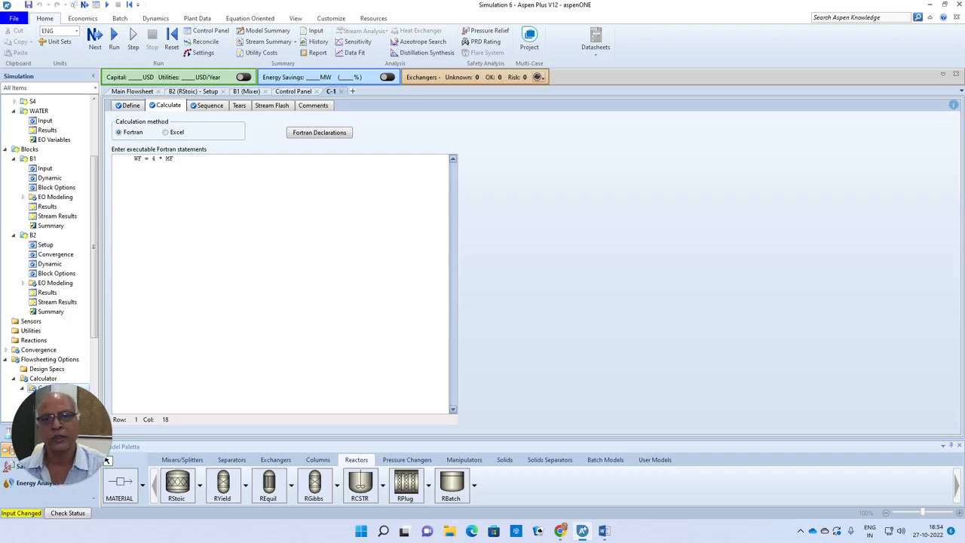
# Step: Create a sensitivity analysis named S-1 under the model analysis tools
pyautogui.moveTo(93, 224); pyautogui.dragTo(96, 284)
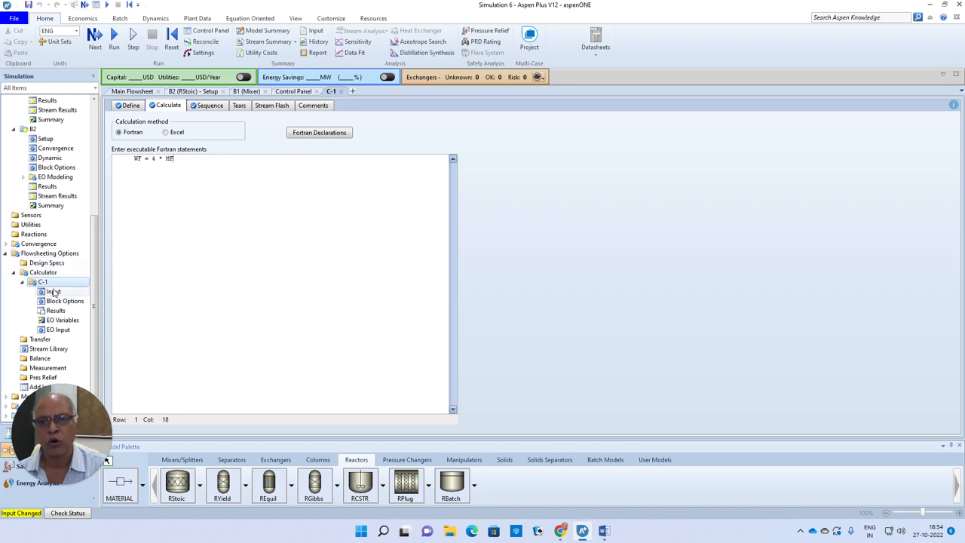
pyautogui.scroll(-1, 53, 292)
pyautogui.click(6, 369)
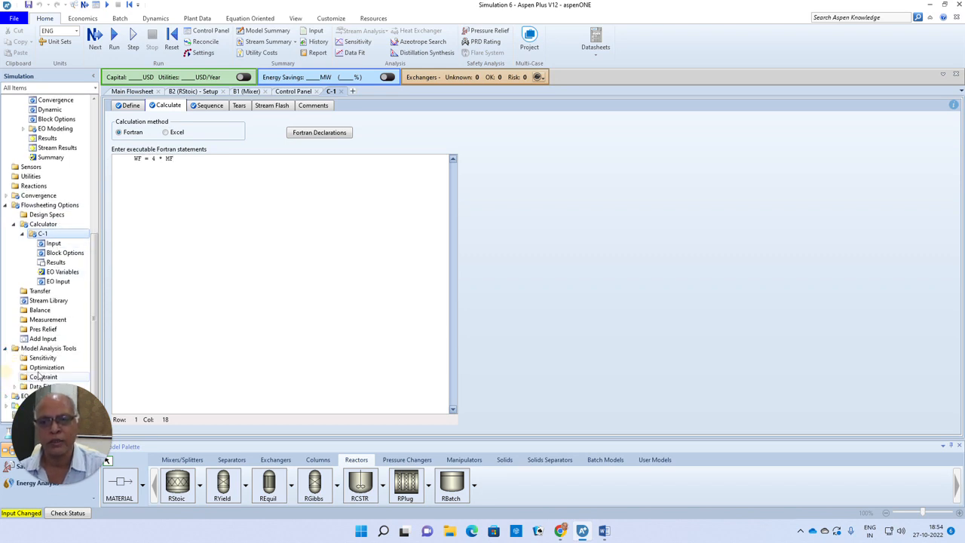
pyautogui.click(39, 358)
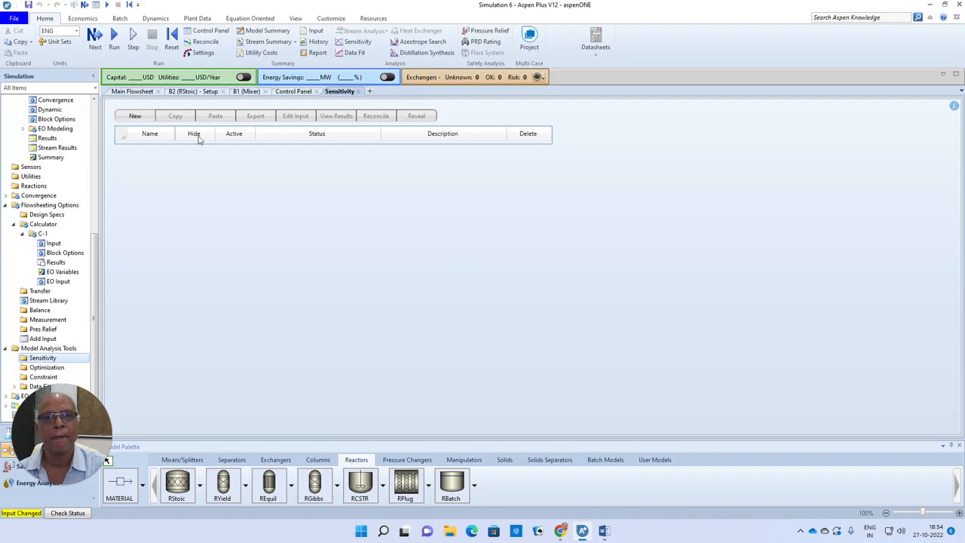
pyautogui.click(136, 116)
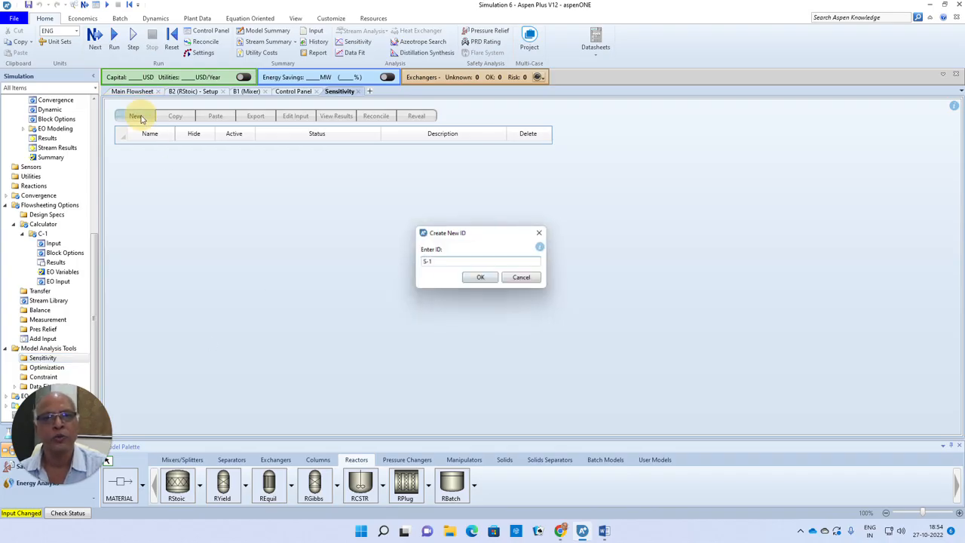
pyautogui.click(481, 279)
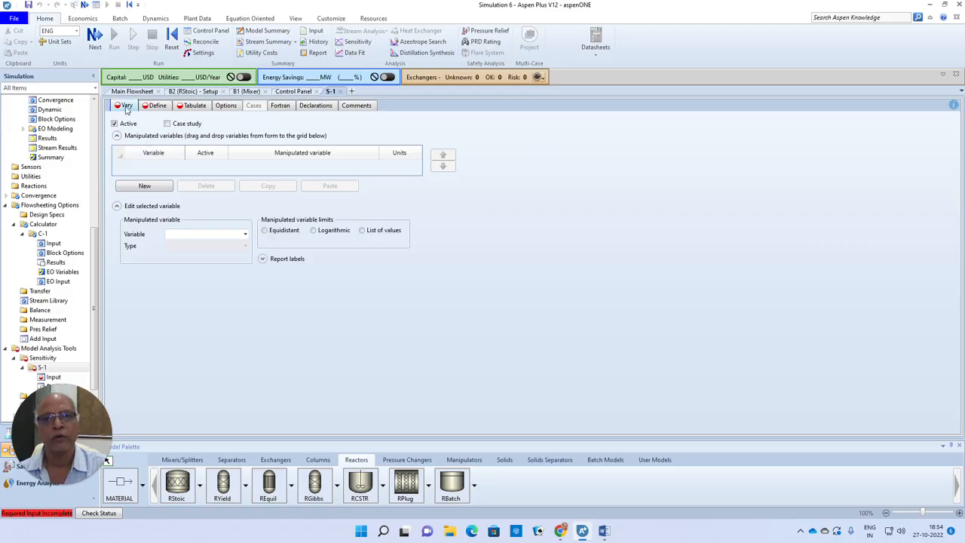
# Step: Add a manipulated variable to S-1 for the mole flow of component CH4 in stream METHANE, substream MIXED
pyautogui.click(145, 186)
pyautogui.click(243, 246)
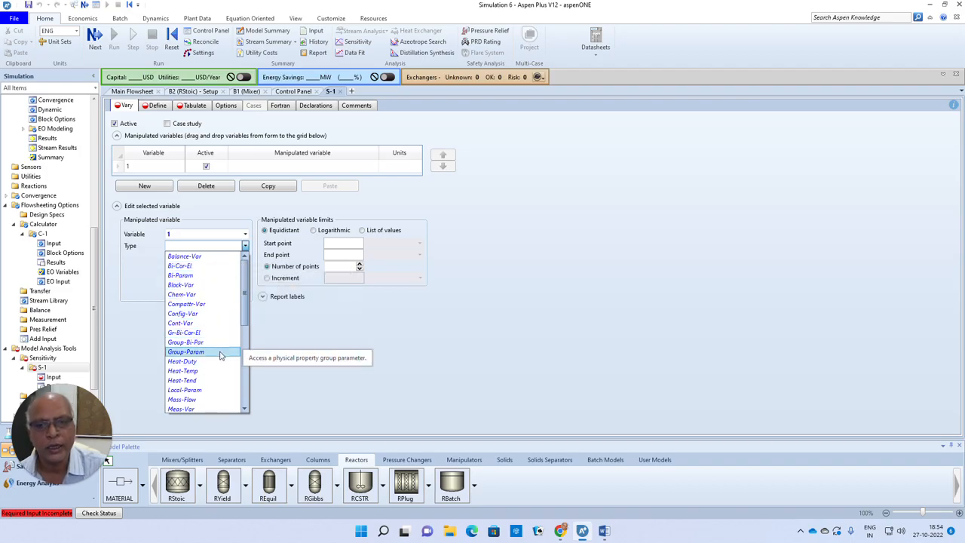
pyautogui.scroll(-2, 215, 356)
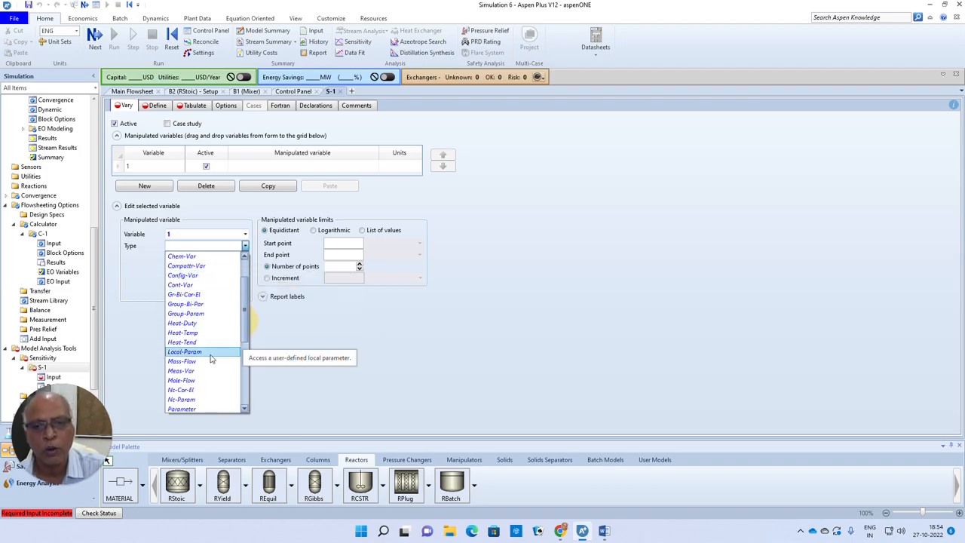
pyautogui.click(198, 381)
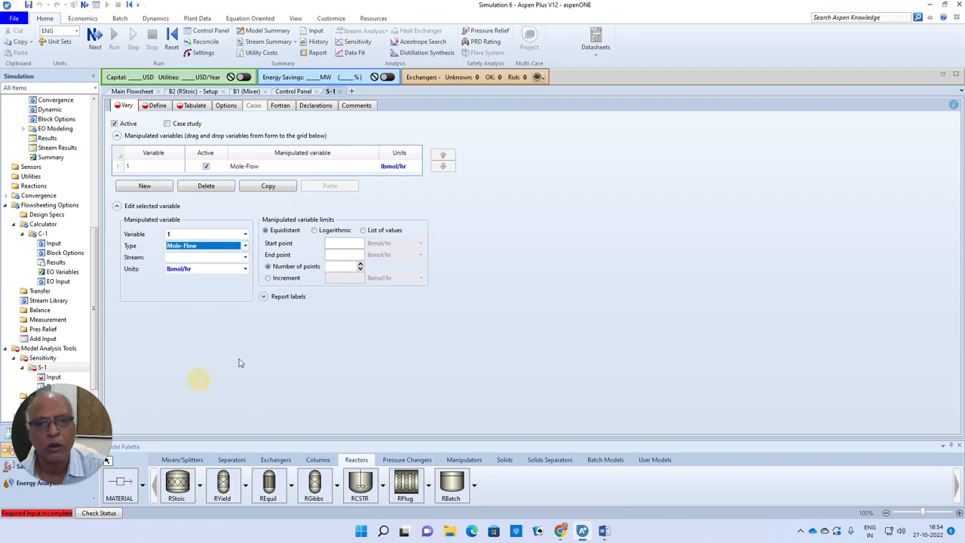
pyautogui.click(245, 257)
pyautogui.click(182, 267)
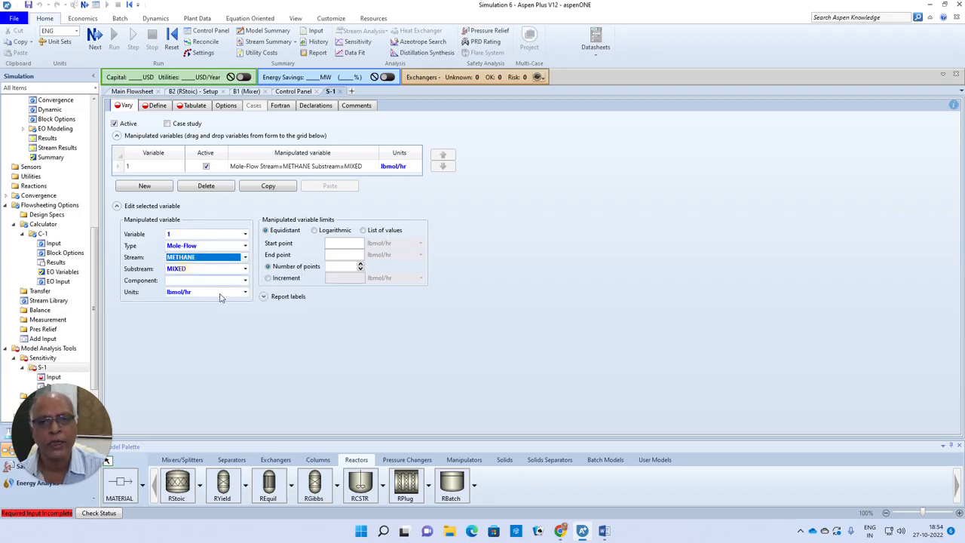
pyautogui.click(245, 282)
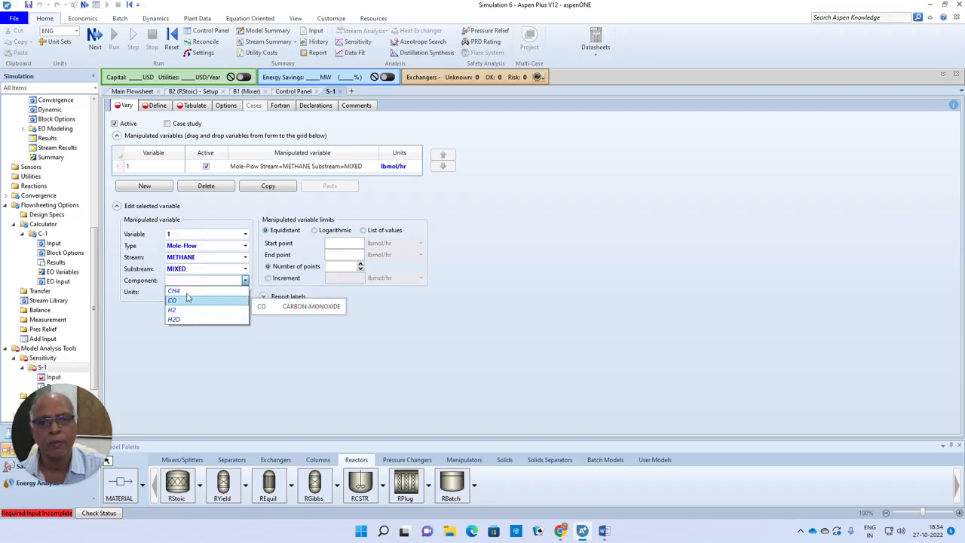
pyautogui.click(198, 293)
# Step: Set the equidistant variation limits from 100 to 500 lbmol/hr with an increment of 50
pyautogui.click(354, 243)
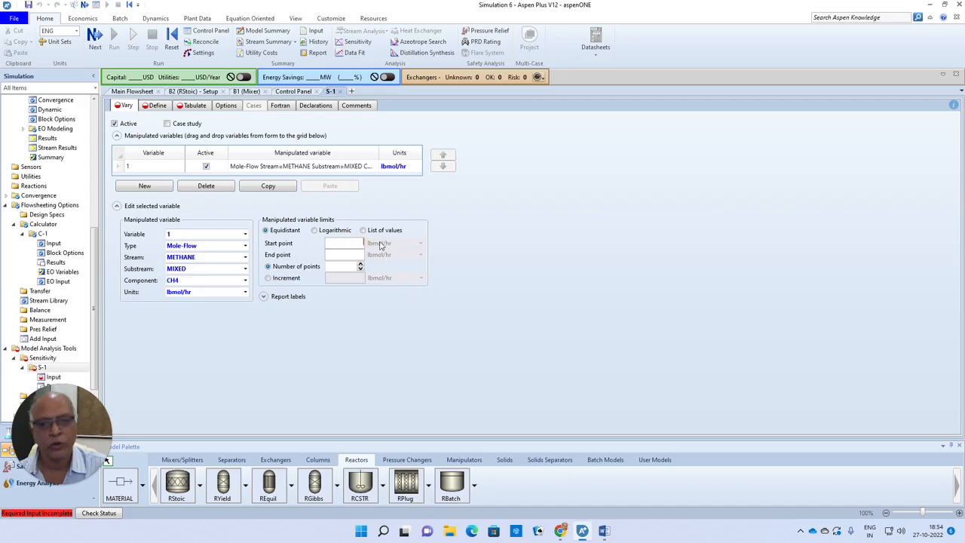
pyautogui.write('100')
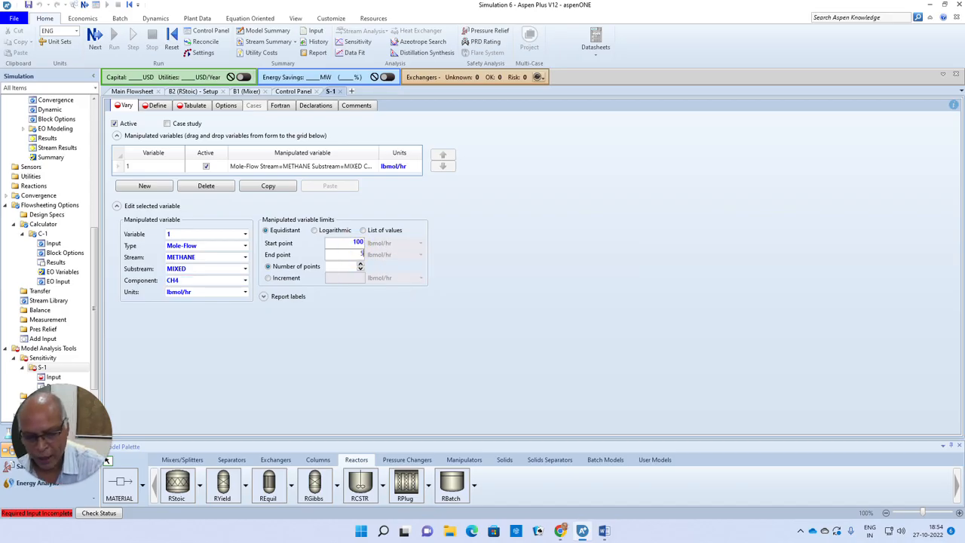
pyautogui.click(268, 278)
pyautogui.click(347, 278)
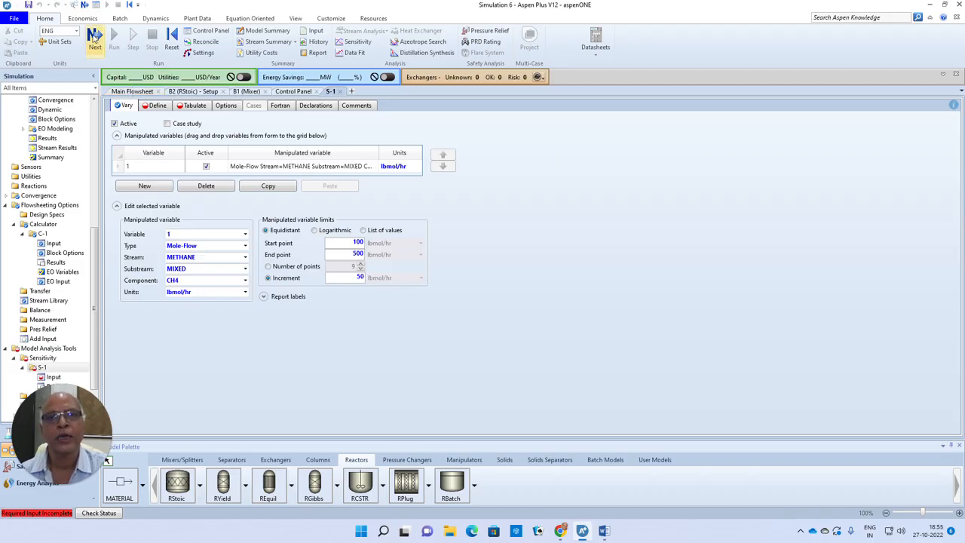
# Step: Add a sampled variable named RD to sensitivity S-1 and set its category to Blocks
pyautogui.click(157, 106)
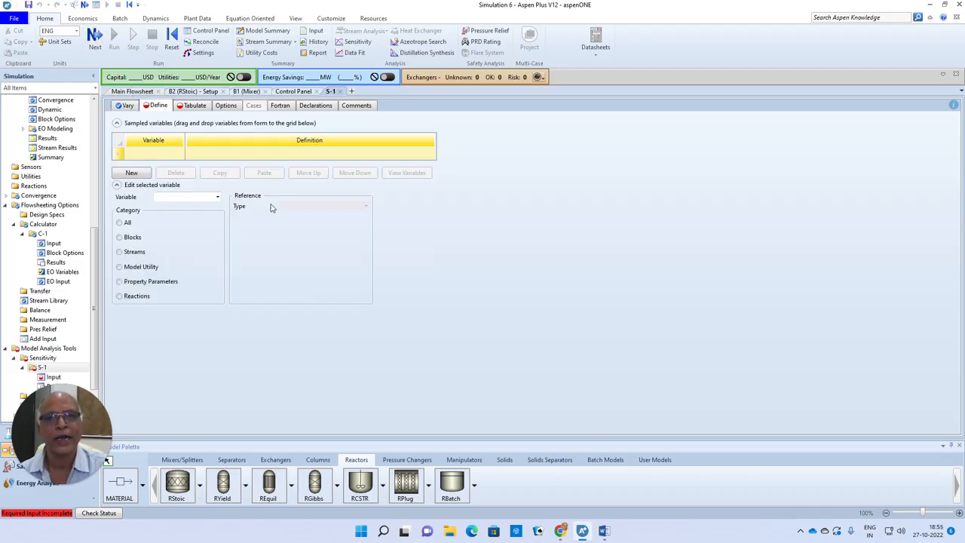
pyautogui.click(162, 155)
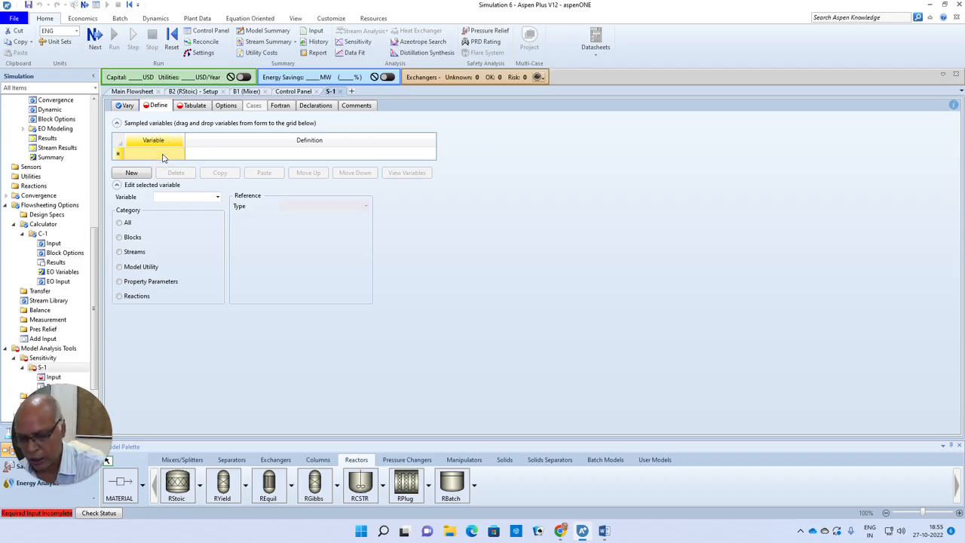
pyautogui.write('RD')
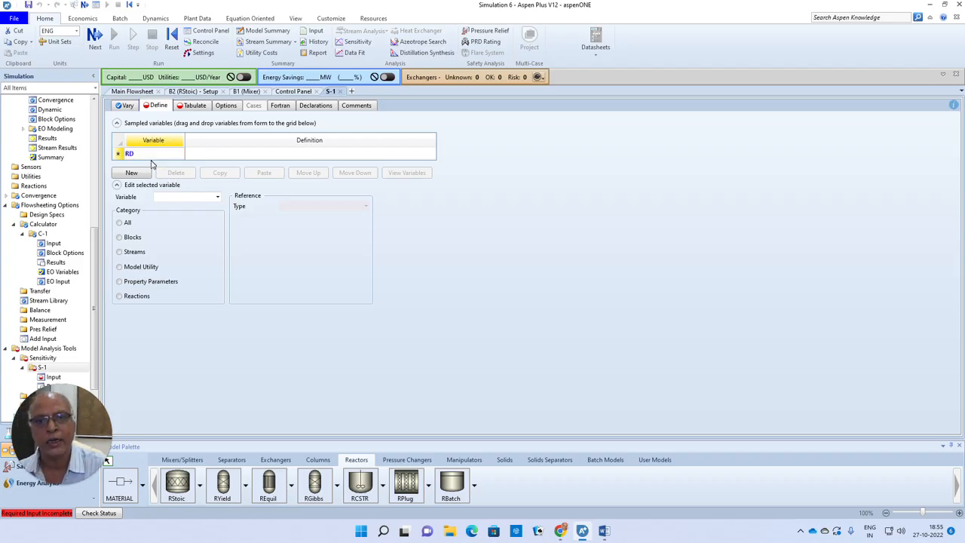
pyautogui.click(117, 155)
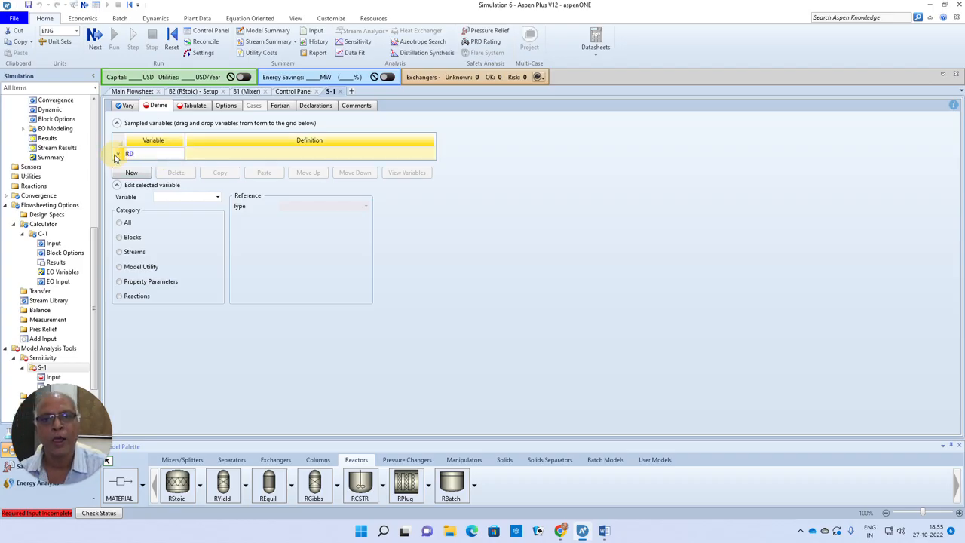
pyautogui.click(121, 240)
pyautogui.click(131, 252)
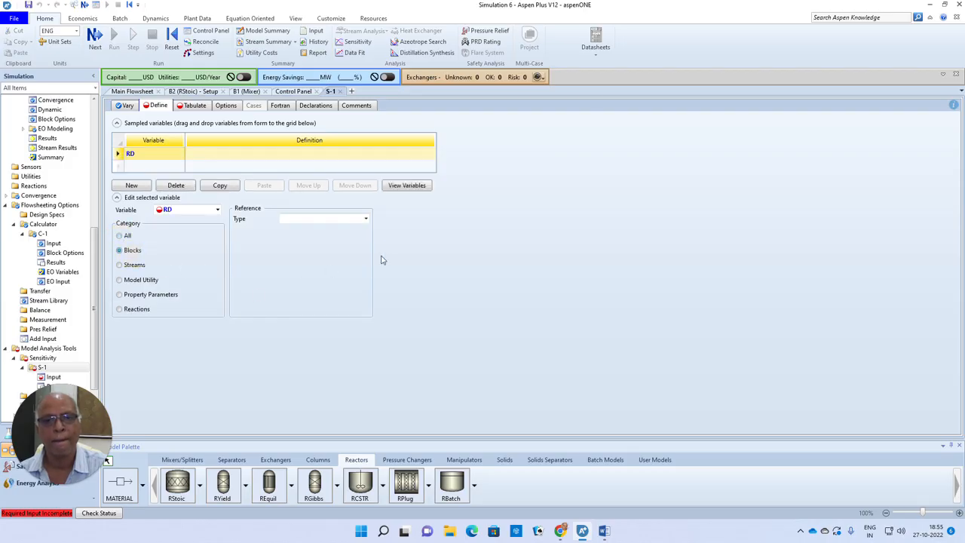
# Step: Define RD as the NET-DUTY block variable of block B2 and fill it in as a tabulated variable
pyautogui.click(365, 218)
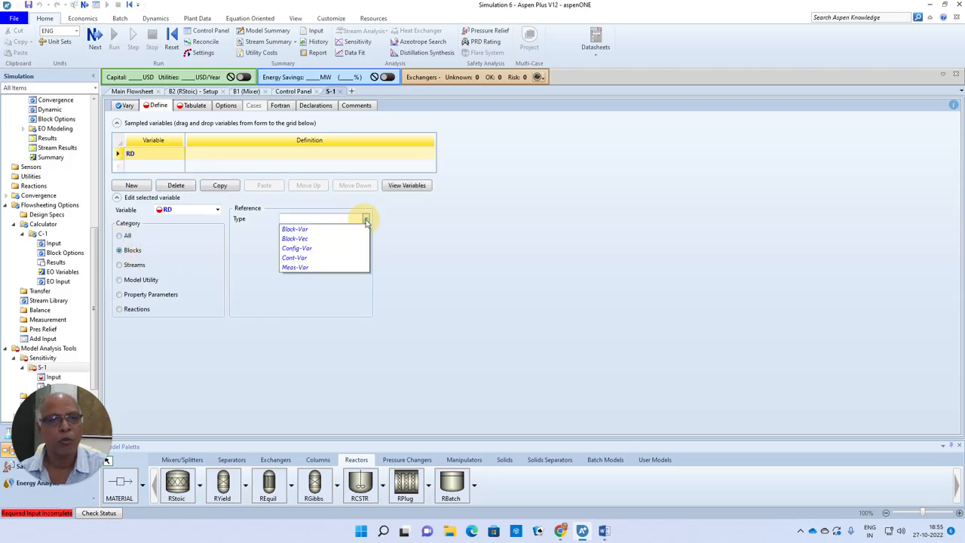
pyautogui.click(305, 228)
pyautogui.click(364, 230)
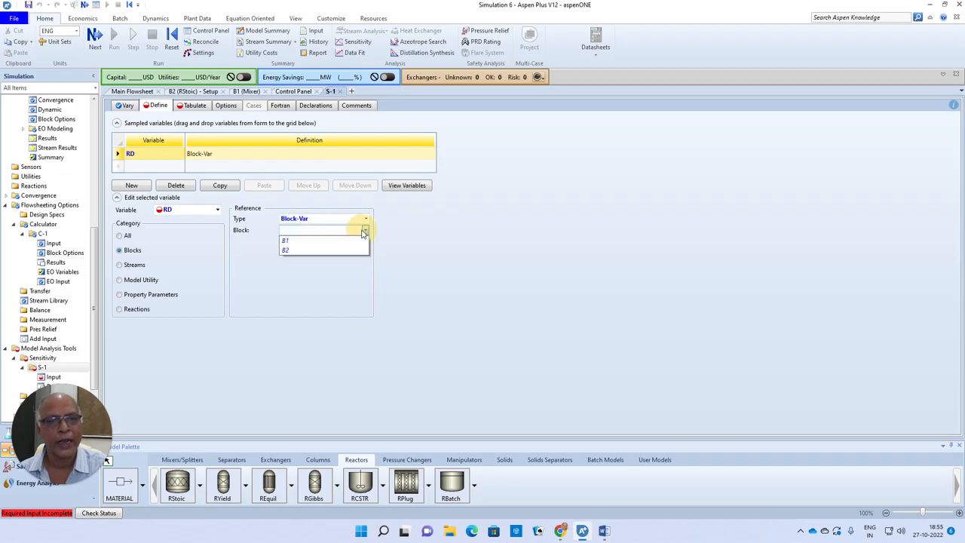
pyautogui.click(294, 251)
pyautogui.click(351, 242)
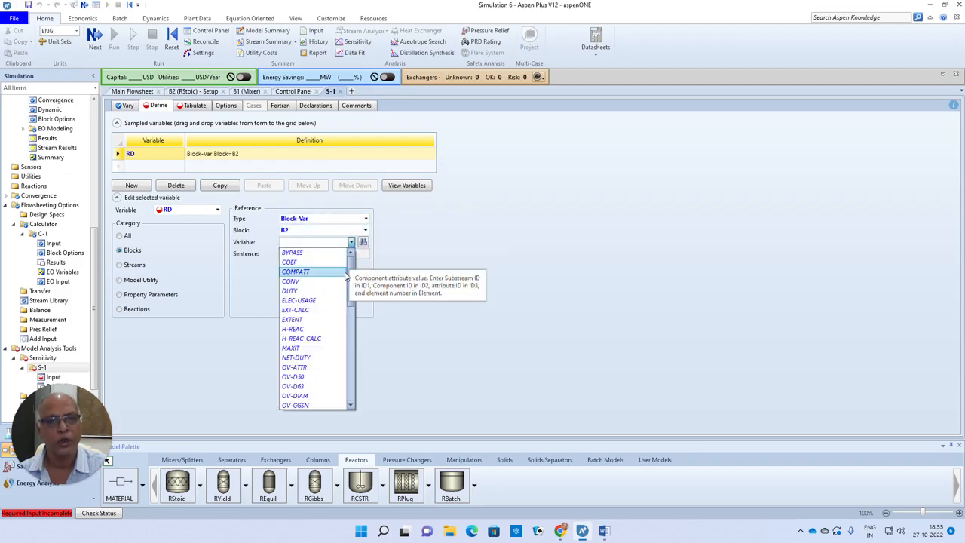
pyautogui.scroll(-1, 352, 276)
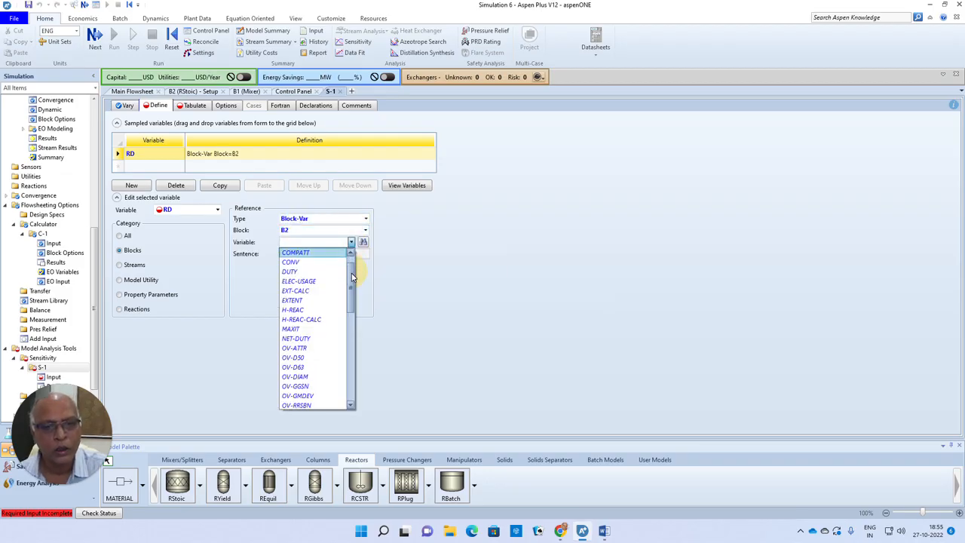
pyautogui.moveTo(352, 277); pyautogui.dragTo(354, 285)
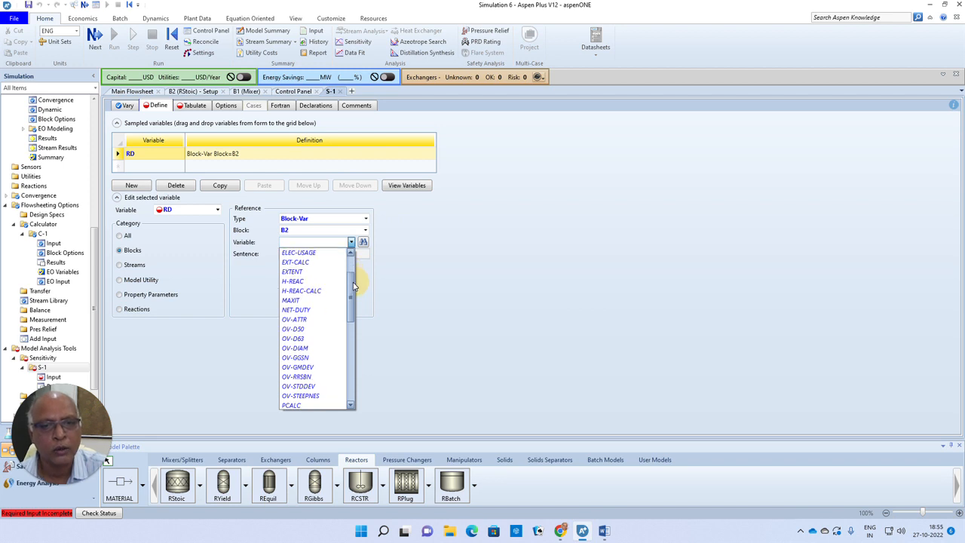
pyautogui.click(299, 310)
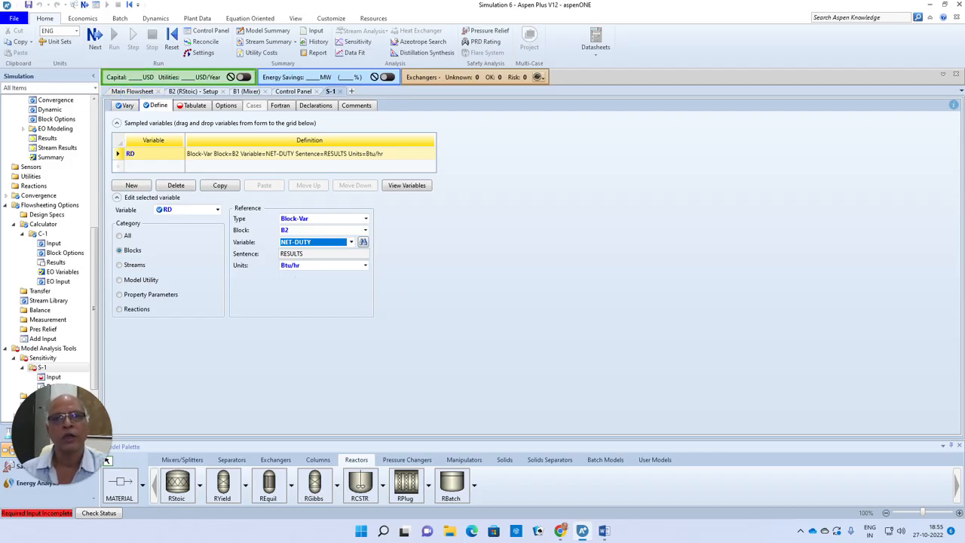
pyautogui.click(93, 35)
pyautogui.click(137, 122)
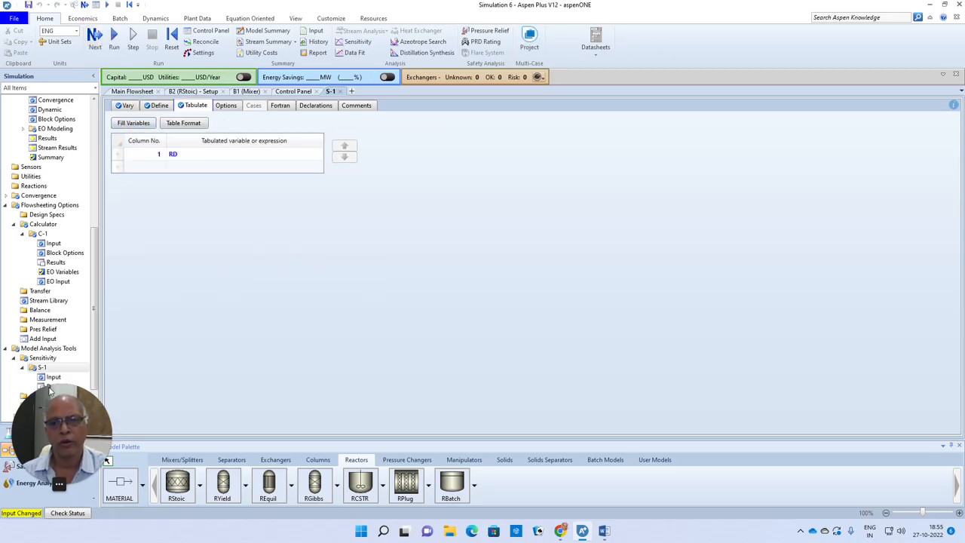
# Step: Move the calculator C-1 block on the main flowsheet up to just below the METHANE and WATER feed streams
pyautogui.click(145, 93)
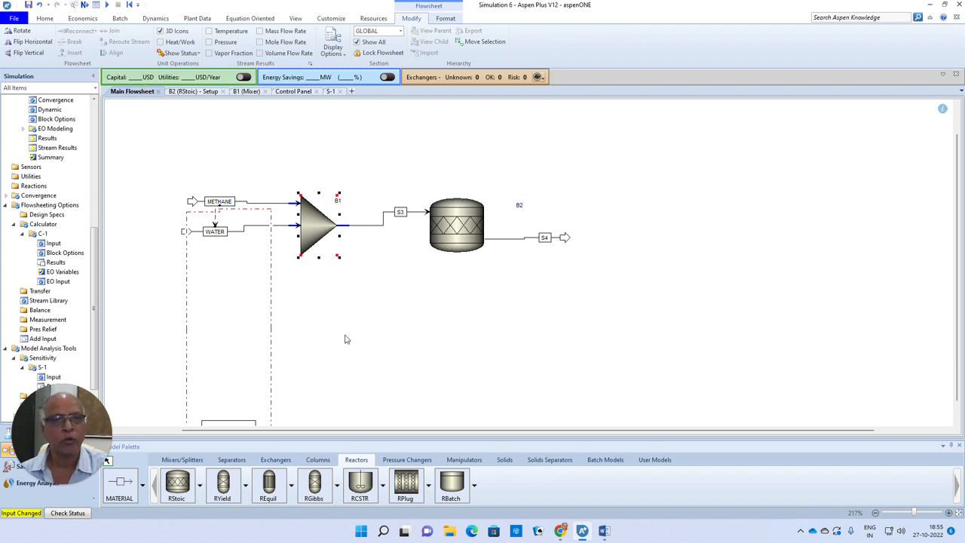
pyautogui.scroll(-5, 345, 339)
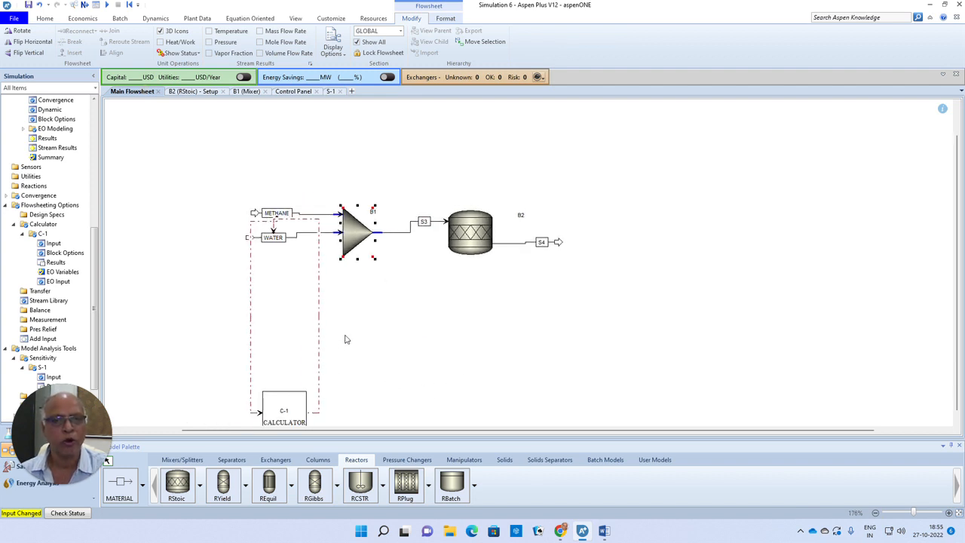
pyautogui.moveTo(337, 379); pyautogui.dragTo(358, 290)
pyautogui.click(435, 326)
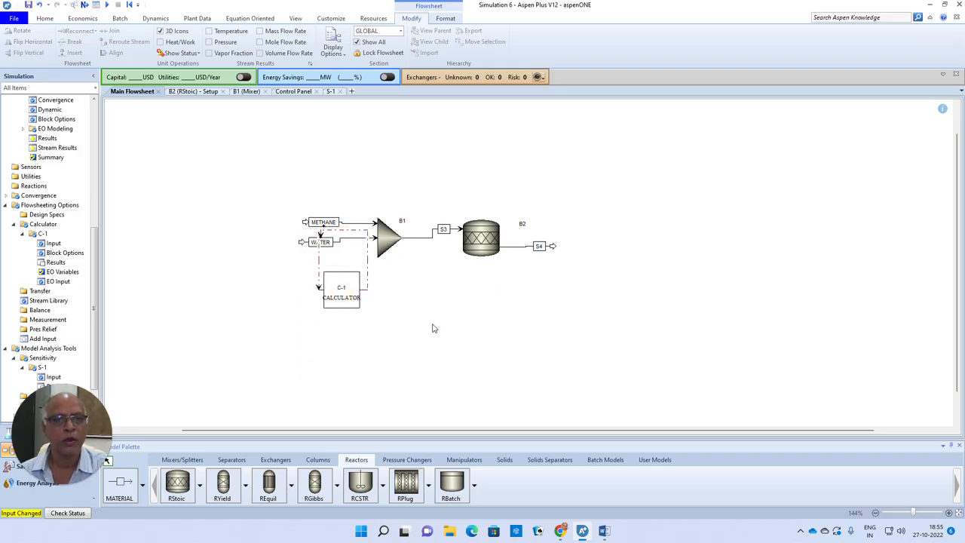
# Step: Review the S-1 input and run the simulation with the sensitivity analysis
pyautogui.click(54, 376)
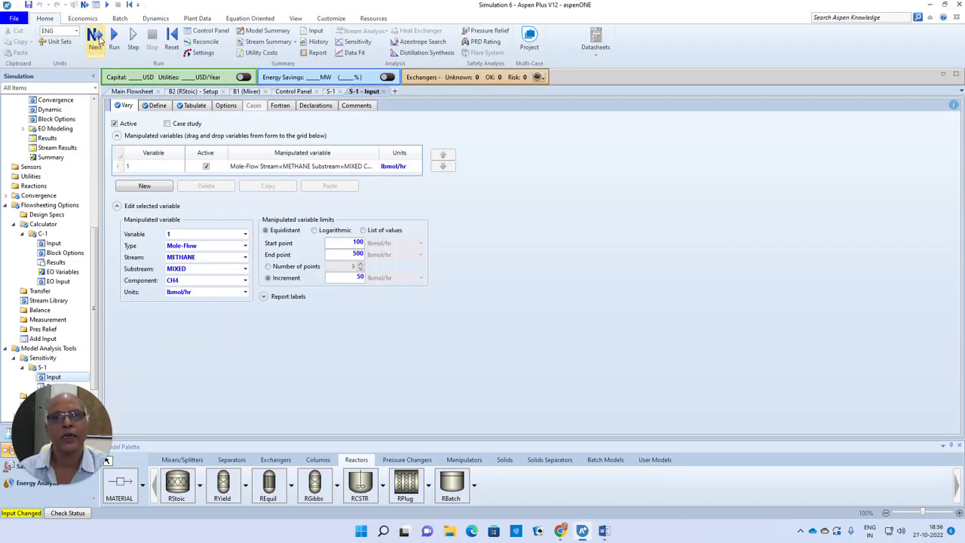
pyautogui.click(97, 40)
pyautogui.click(548, 284)
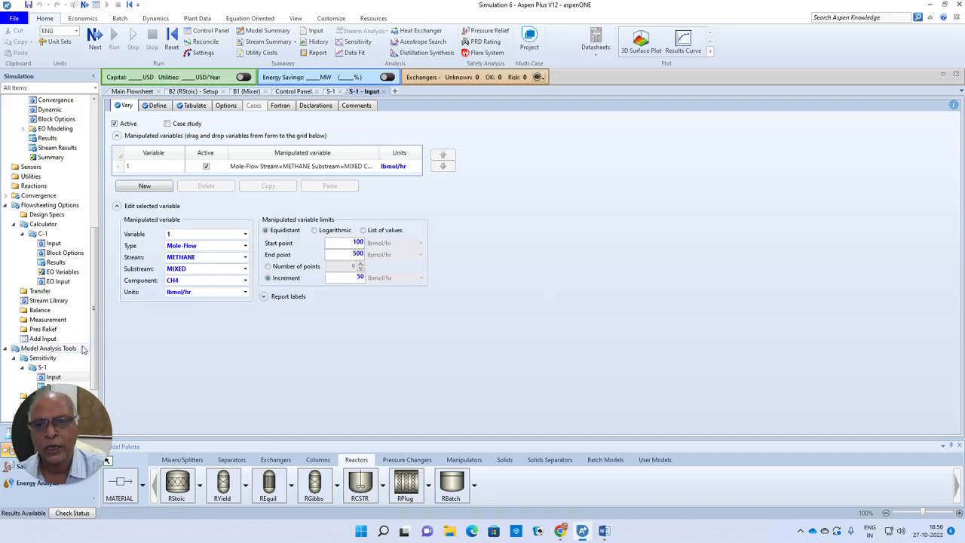
# Step: Open the S-1 sensitivity results and examine the reactor duty RD against the methane mole flow
pyautogui.moveTo(96, 306); pyautogui.dragTo(95, 319)
pyautogui.click(57, 340)
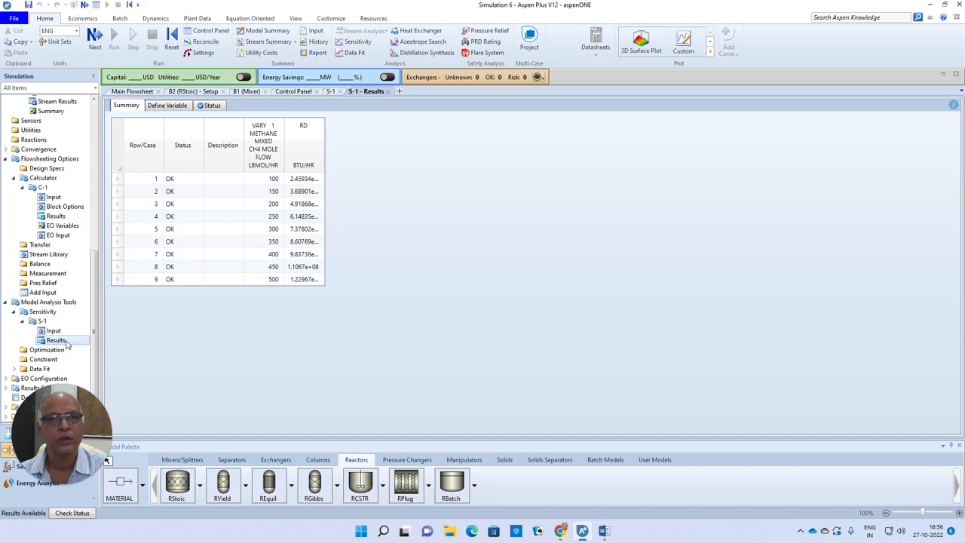
pyautogui.click(315, 169)
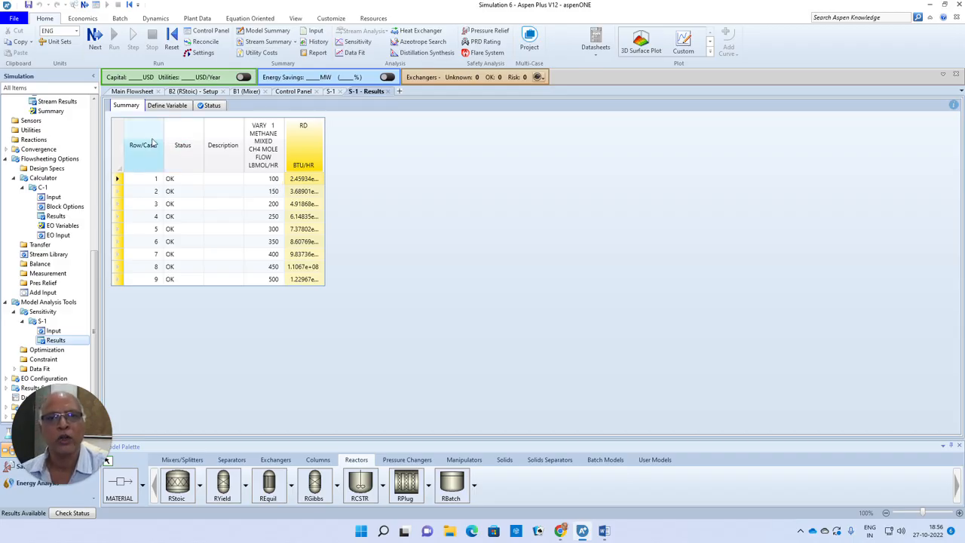
# Step: Add a second sampled variable named WF to the definitions of sensitivity S-1
pyautogui.click(333, 91)
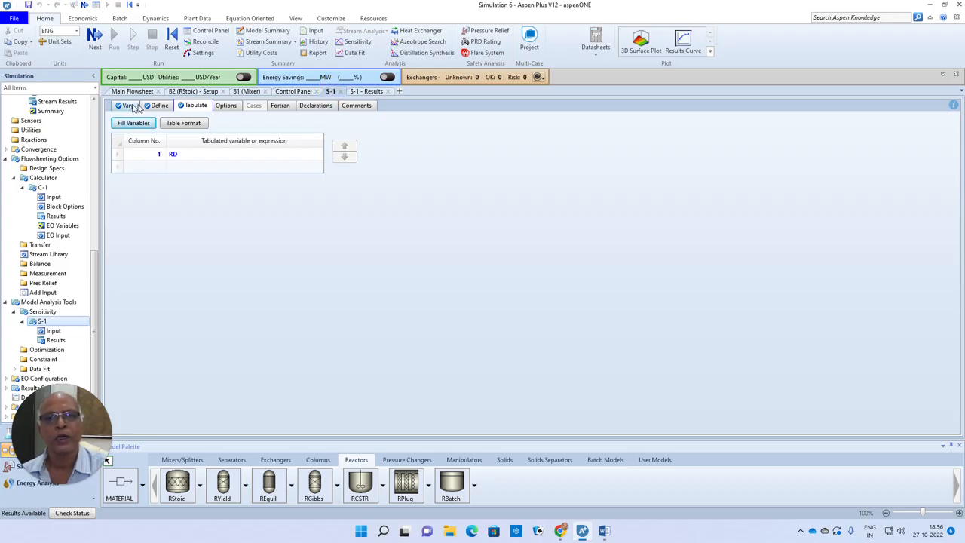
pyautogui.click(157, 106)
pyautogui.click(148, 167)
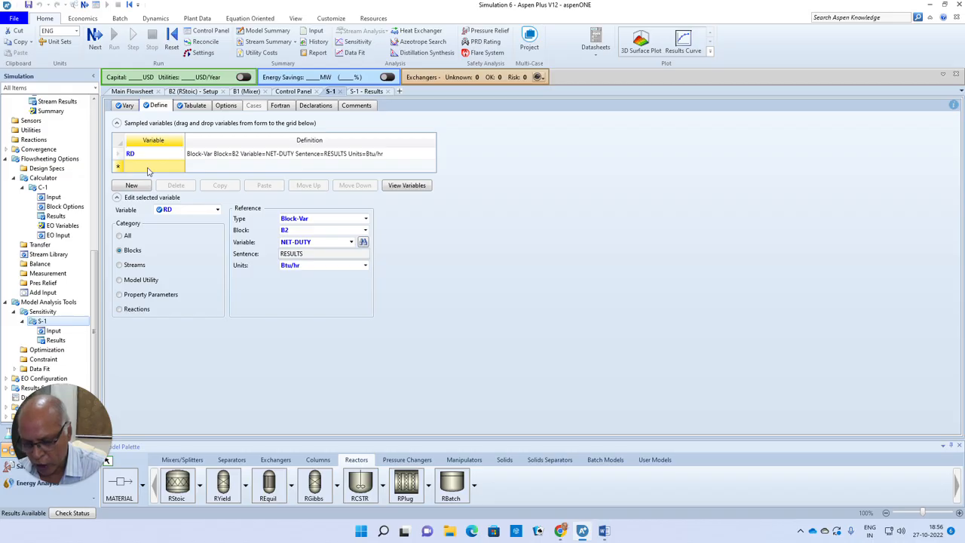
pyautogui.write('WF')
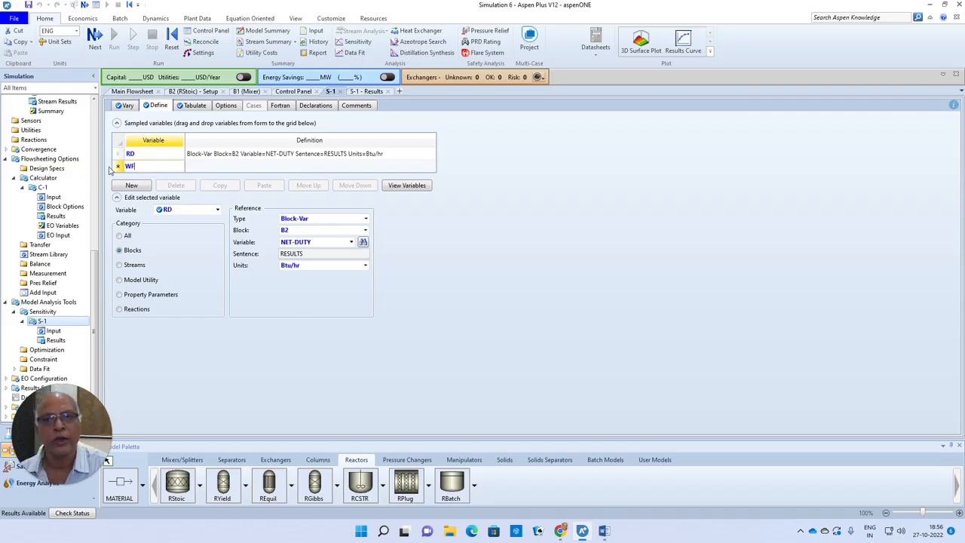
pyautogui.click(118, 167)
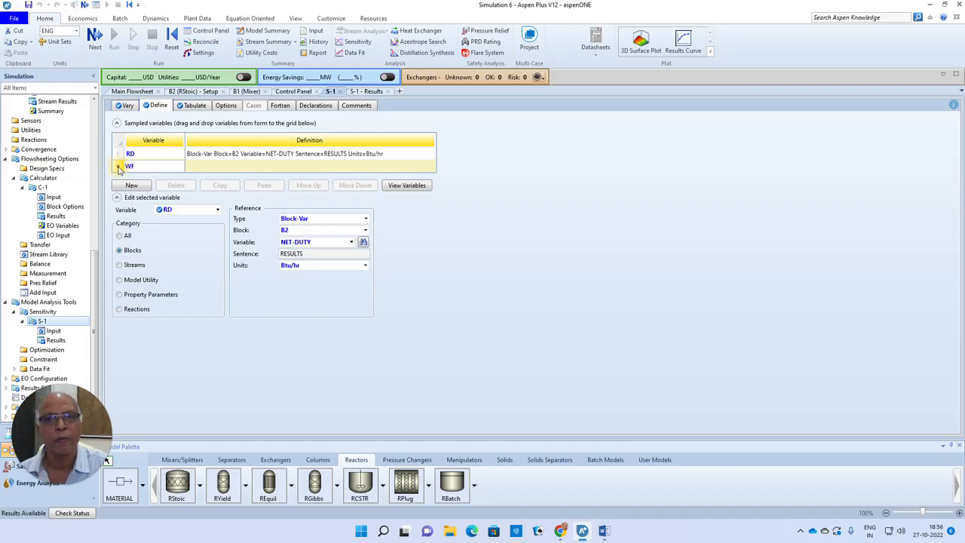
# Step: Define WF as the mole flow of component H2O in the WATER stream, MIXED substream, in lbmol/hr
pyautogui.click(119, 266)
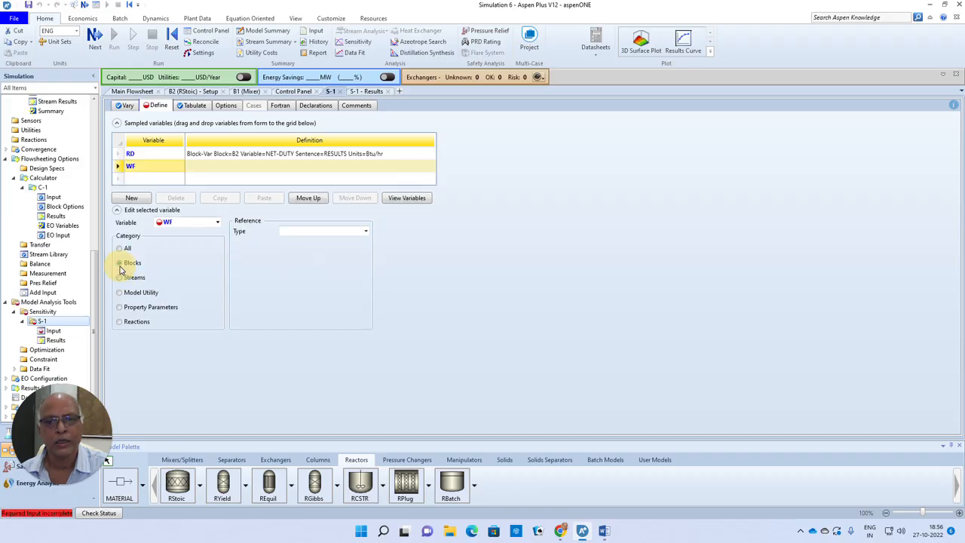
pyautogui.click(365, 231)
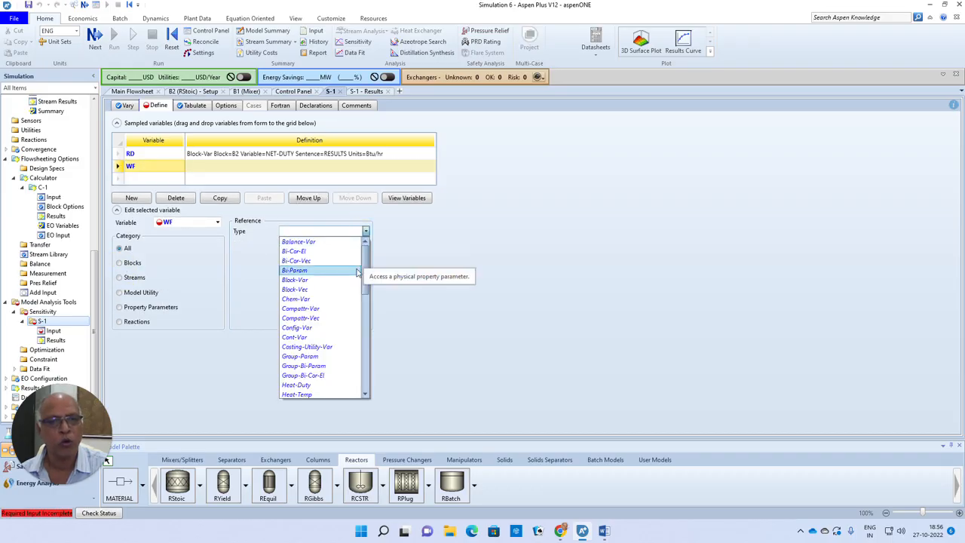
pyautogui.moveTo(364, 268); pyautogui.dragTo(363, 321)
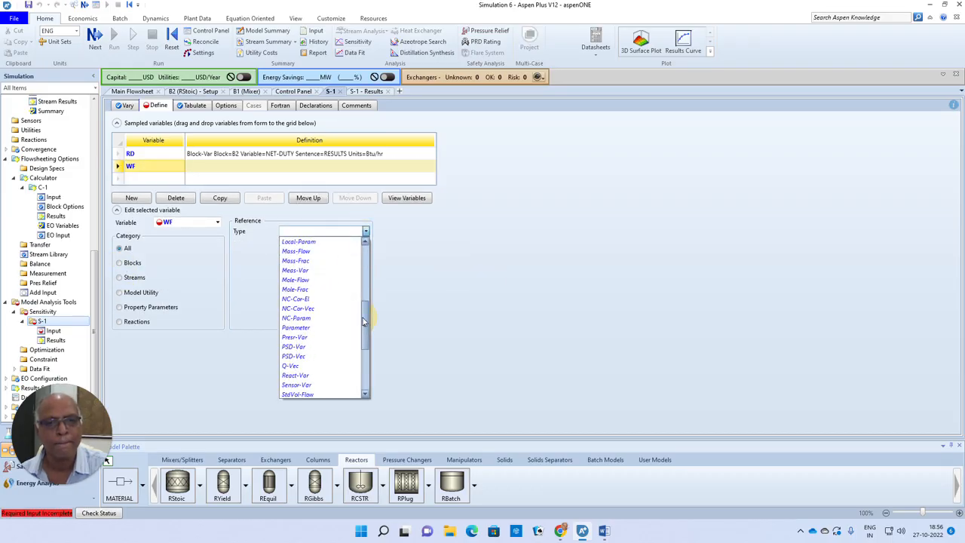
pyautogui.click(315, 285)
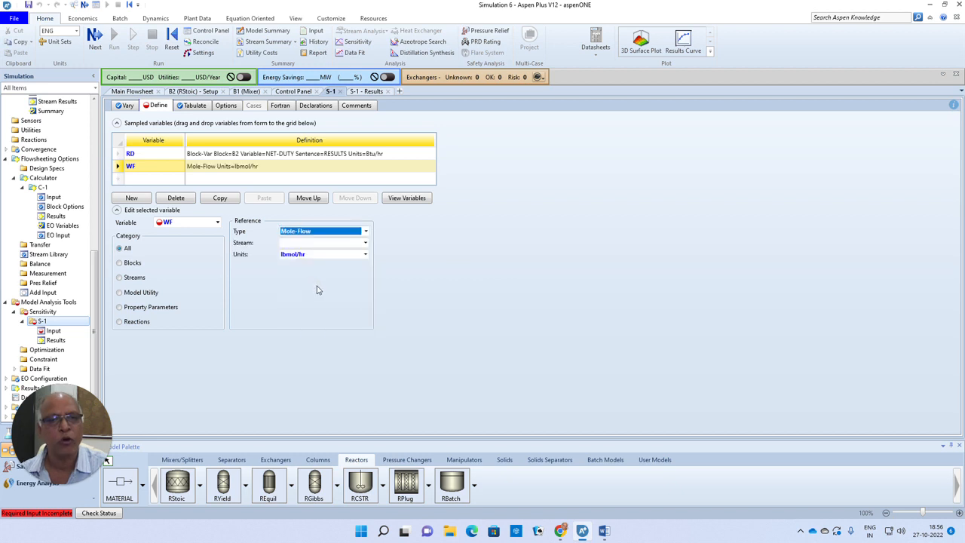
pyautogui.click(365, 242)
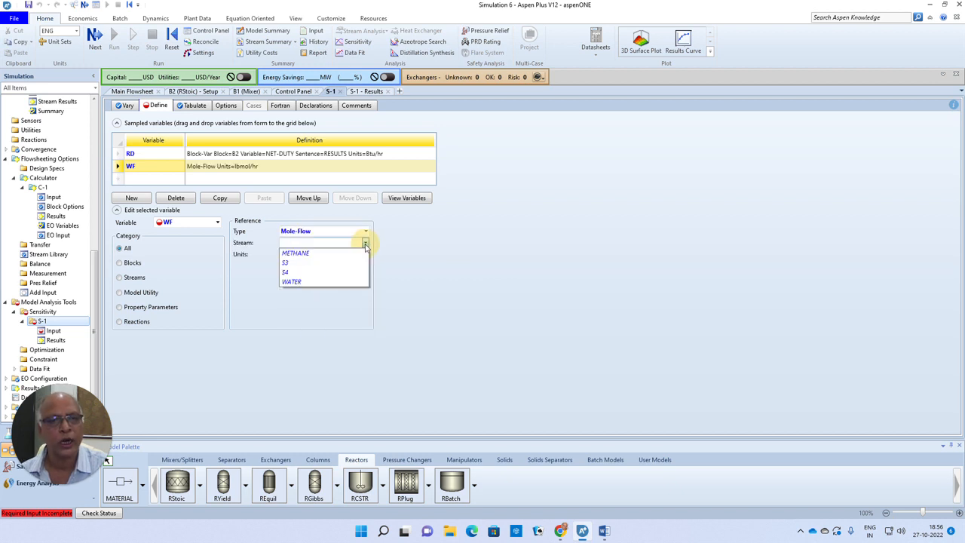
pyautogui.click(303, 282)
pyautogui.click(363, 267)
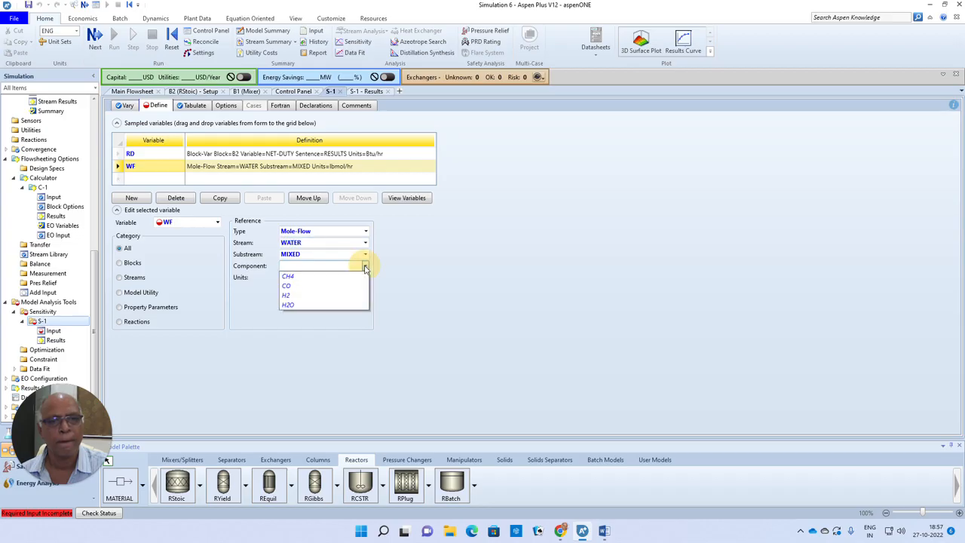
pyautogui.click(332, 303)
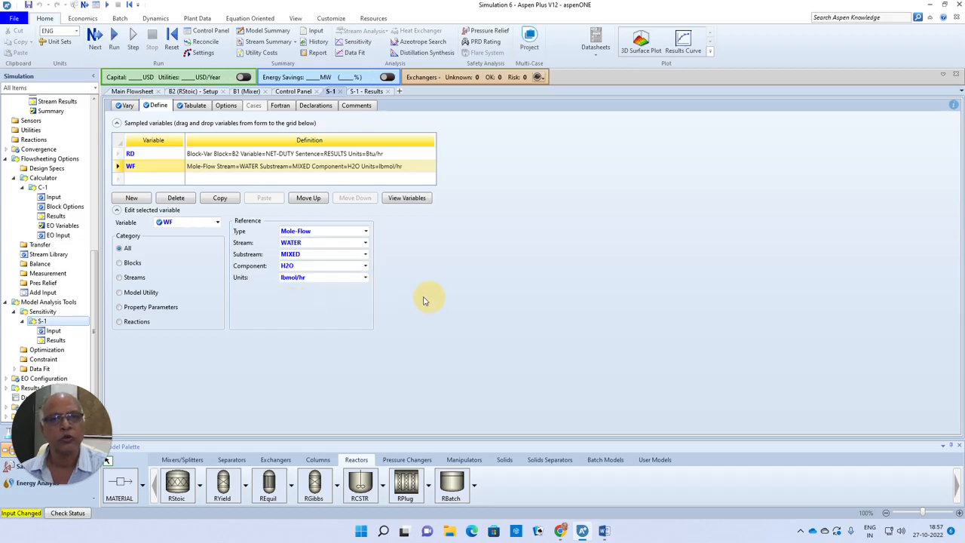
# Step: Refill the S-1 tabulation with both sampled variables, RD and WF, and rerun the simulation
pyautogui.click(193, 106)
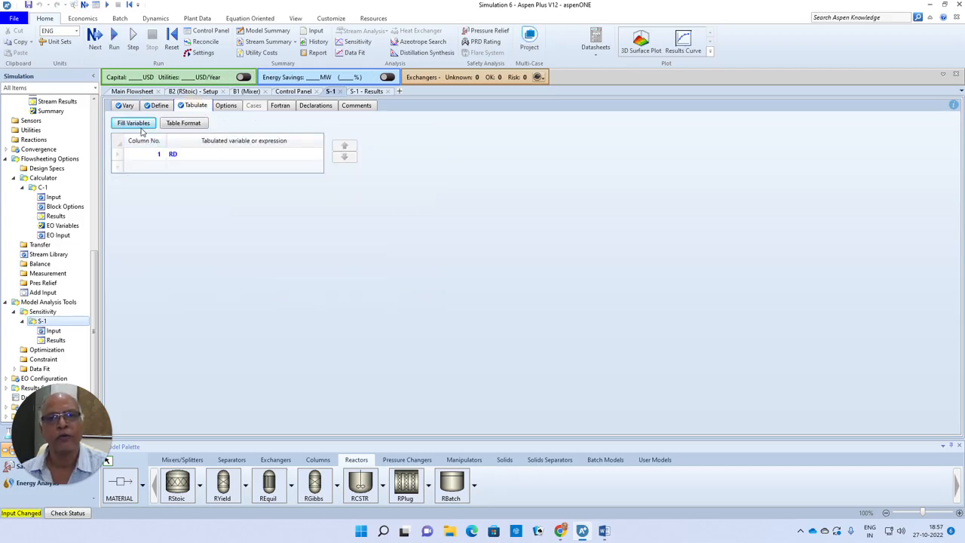
pyautogui.click(139, 123)
pyautogui.click(461, 277)
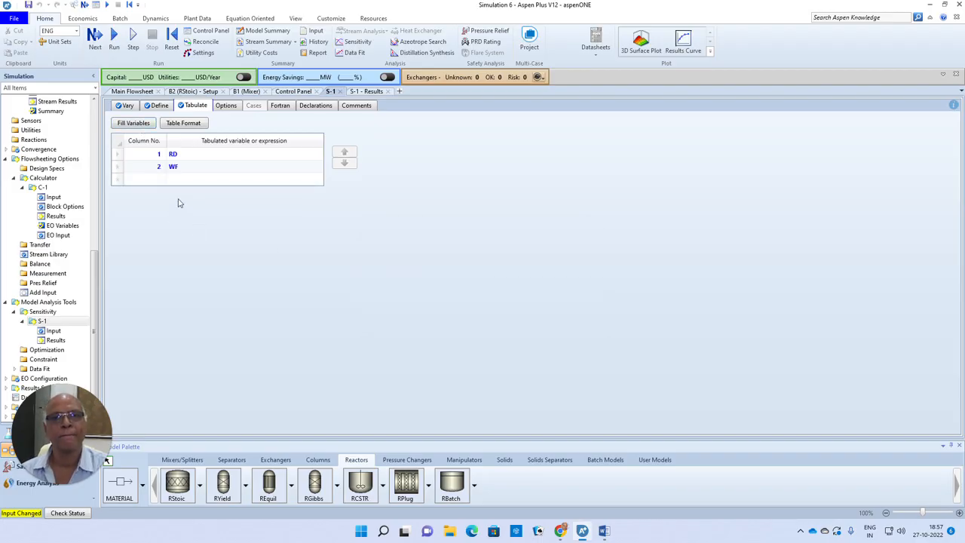
pyautogui.click(95, 36)
pyautogui.click(539, 284)
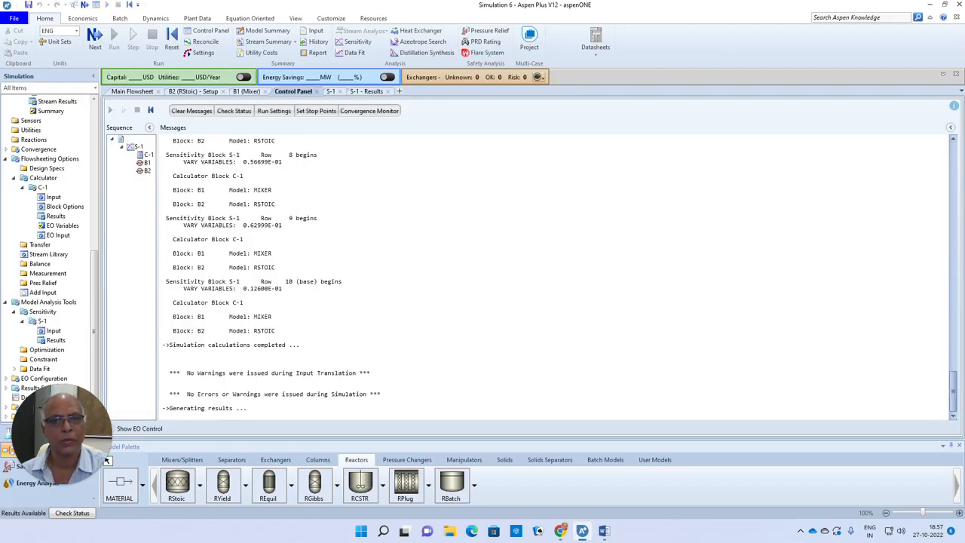
# Step: Examine RD and WF against methane mole flow in the S-1 results, widening the RD column, and return to the main flowsheet
pyautogui.click(57, 339)
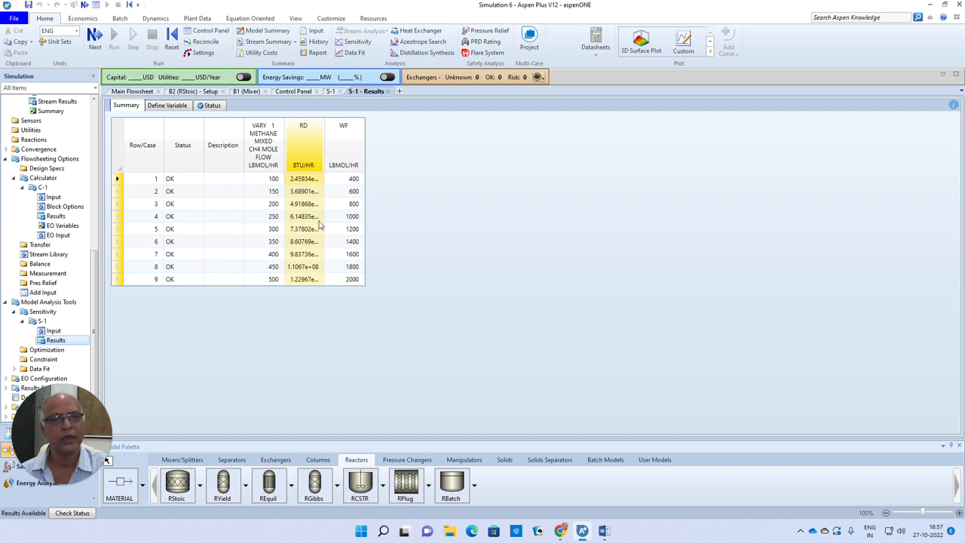
pyautogui.moveTo(325, 122); pyautogui.dragTo(365, 119)
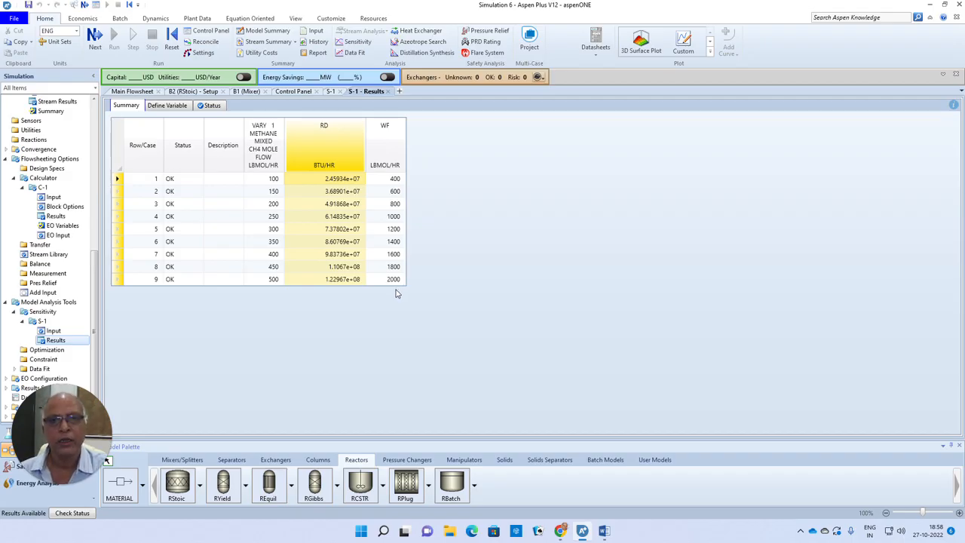
pyautogui.click(134, 91)
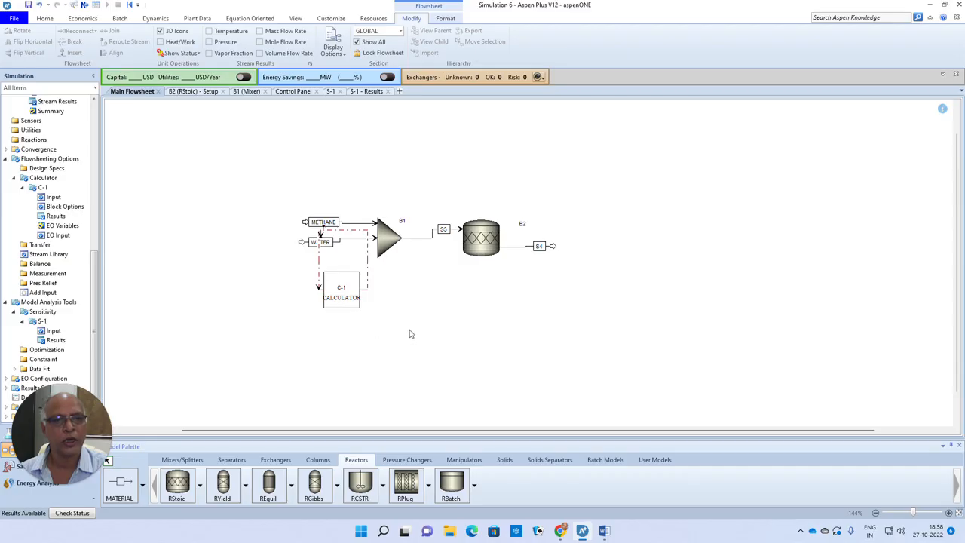